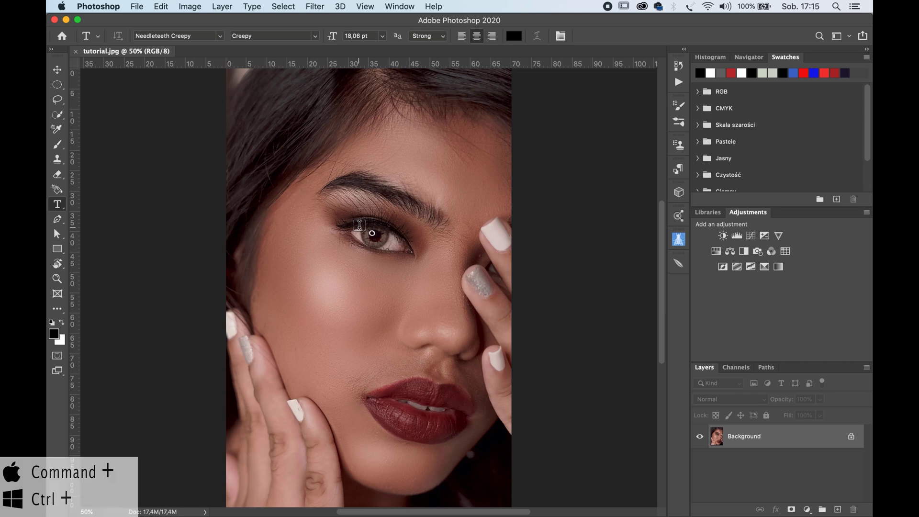
Zoom the portrait view in from 50% to 66.7%.
{"action": "key", "text": "ctrl+plus"}
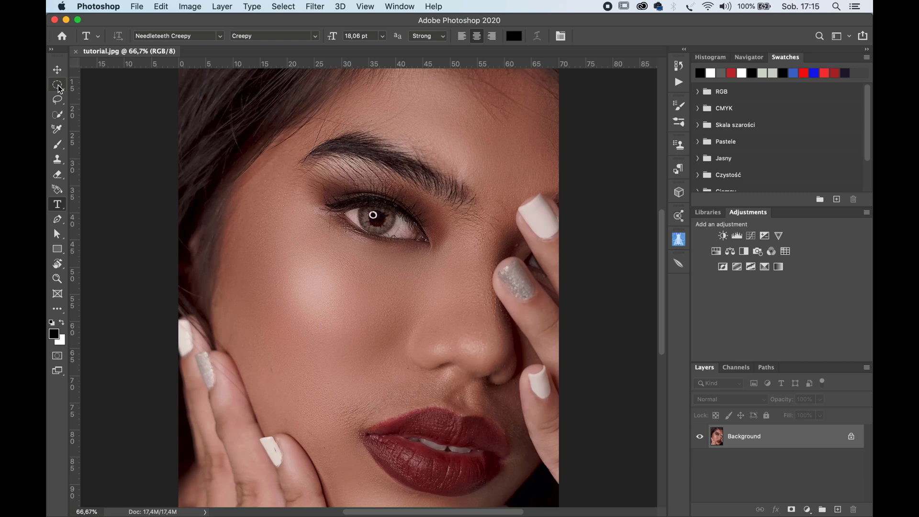
Fit an elliptical marquee around the iris and subtract the eyelid-covered top.
{"action": "left_click", "coordinate": [57, 85]}
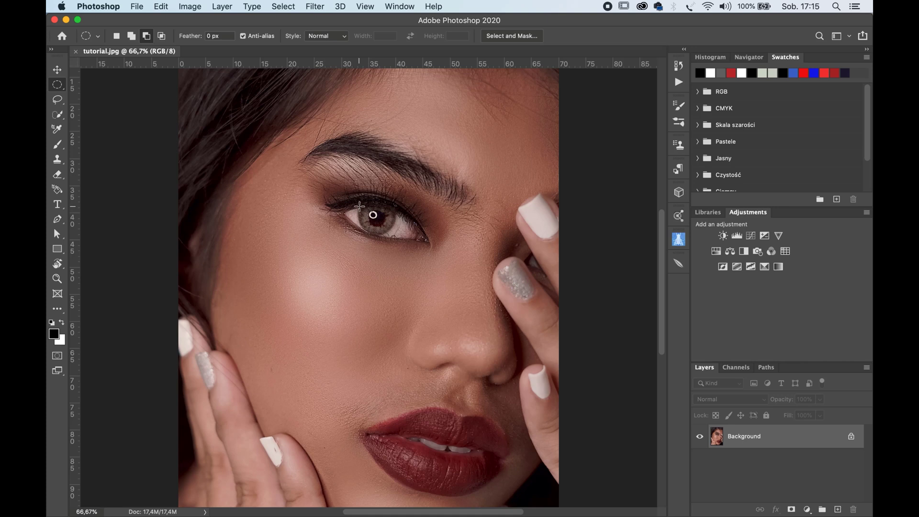
{"action": "left_click_drag", "start_coordinate": [360, 205], "coordinate": [392, 236]}
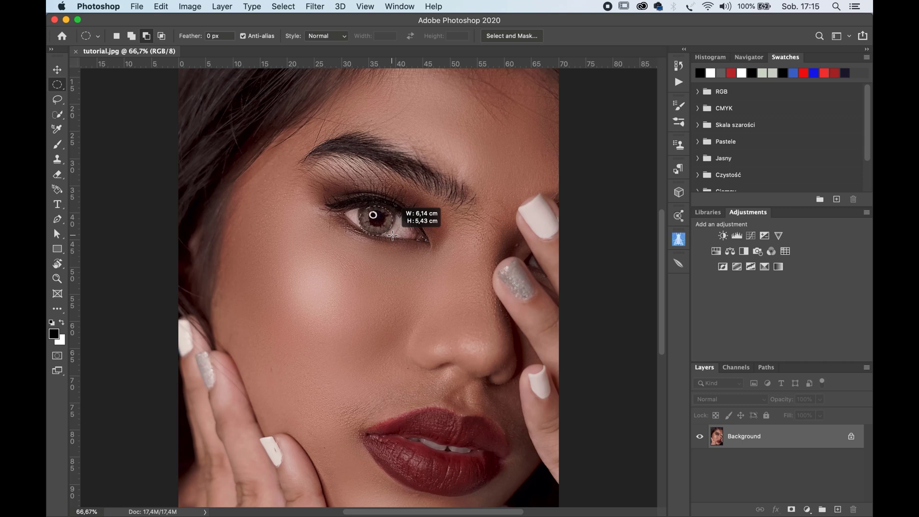
{"action": "left_click_drag", "start_coordinate": [392, 236], "coordinate": [394, 235]}
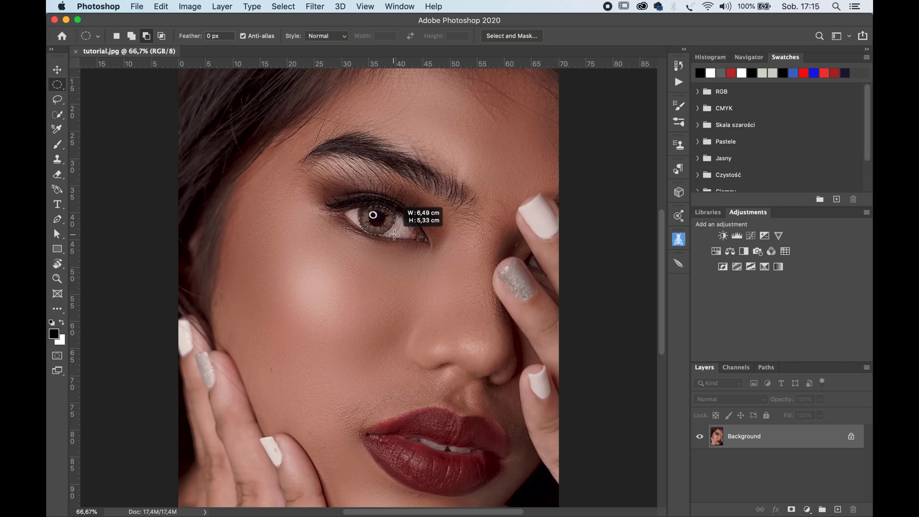
{"action": "left_click_drag", "start_coordinate": [394, 235], "coordinate": [393, 227]}
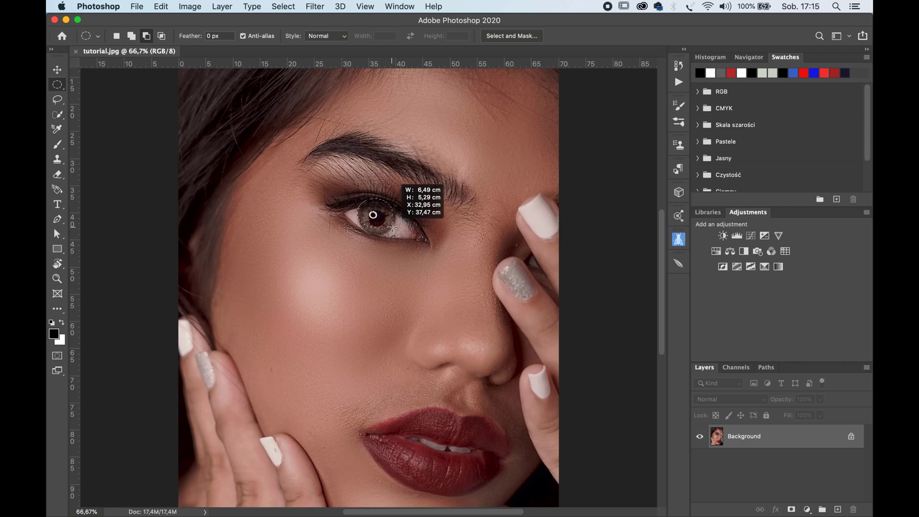
{"action": "left_click_drag", "start_coordinate": [393, 227], "coordinate": [395, 234]}
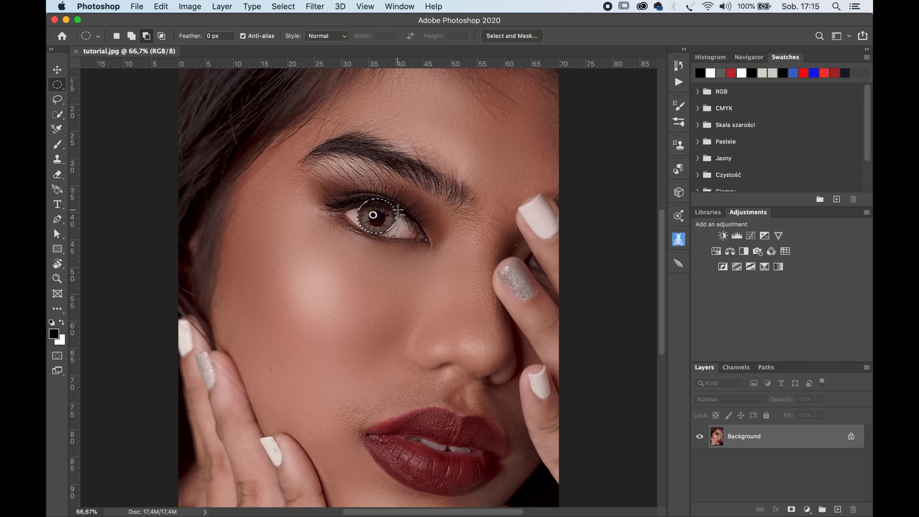
{"action": "key", "text": "alt"}
{"action": "left_click_drag", "start_coordinate": [364, 192], "coordinate": [402, 208]}
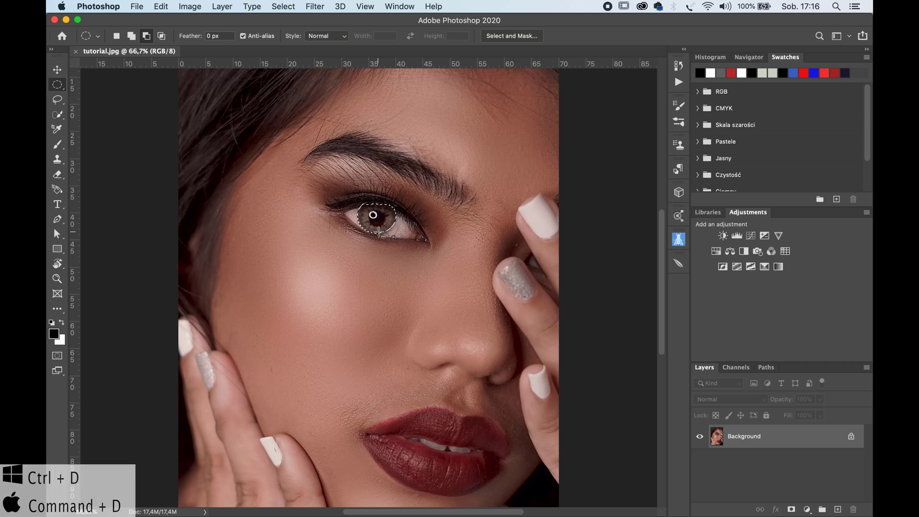
Paint a Quick Mask over the iris with a small brush and convert it to a selection.
{"action": "key", "text": "super+d"}
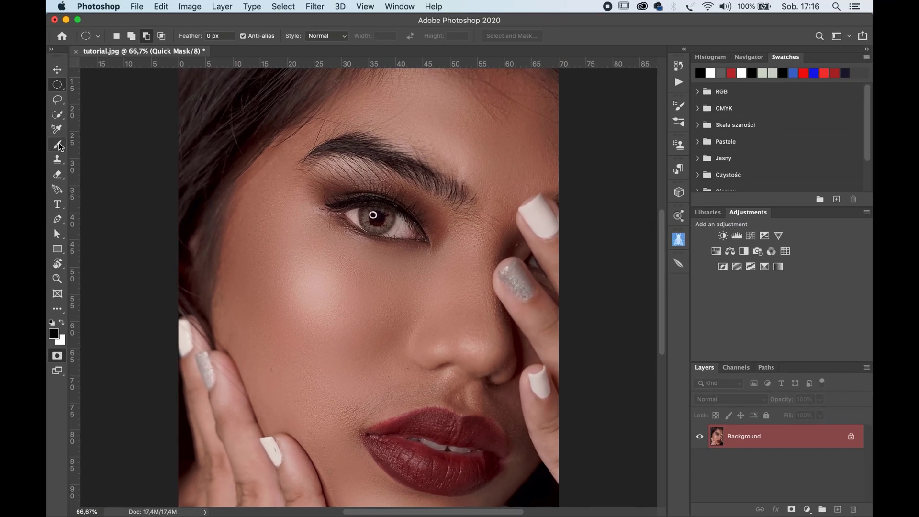
{"action": "left_click", "coordinate": [60, 145]}
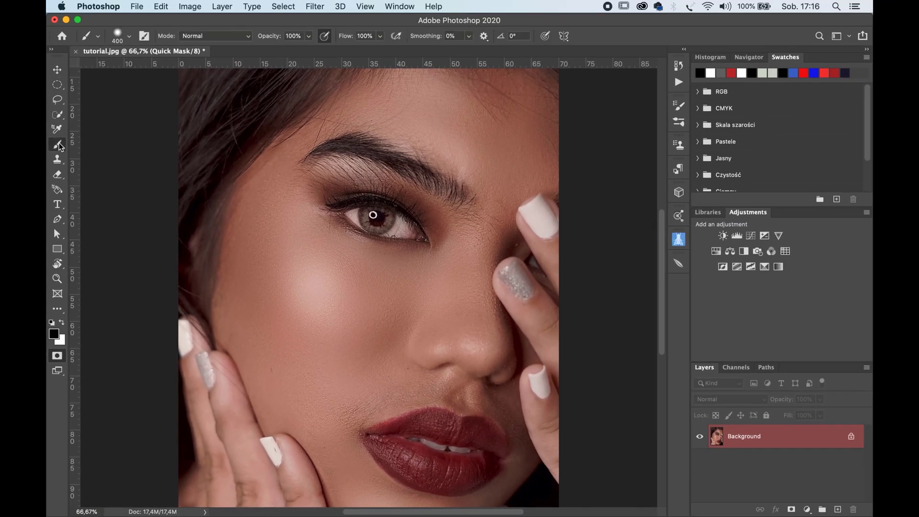
{"action": "key", "text": "bracketleft"}
{"action": "key", "text": "bracketleft"}
{"action": "key", "text": "bracketleft"}
{"action": "key", "text": "bracketleft"}
{"action": "key", "text": "bracketleft"}
{"action": "key", "text": "bracketleft"}
{"action": "key", "text": "bracketleft"}
{"action": "key", "text": "bracketleft"}
{"action": "key", "text": "bracketleft"}
{"action": "key", "text": "bracketleft"}
{"action": "key", "text": "bracketleft"}
{"action": "key", "text": "bracketleft"}
{"action": "key", "text": "bracketleft"}
{"action": "mouse_move", "coordinate": [363, 213]}
{"action": "left_mouse_down"}
{"action": "mouse_move", "coordinate": [367, 229]}
{"action": "mouse_move", "coordinate": [380, 230]}
{"action": "mouse_move", "coordinate": [390, 216]}
{"action": "mouse_move", "coordinate": [362, 216]}
{"action": "mouse_move", "coordinate": [364, 225]}
{"action": "left_mouse_up"}
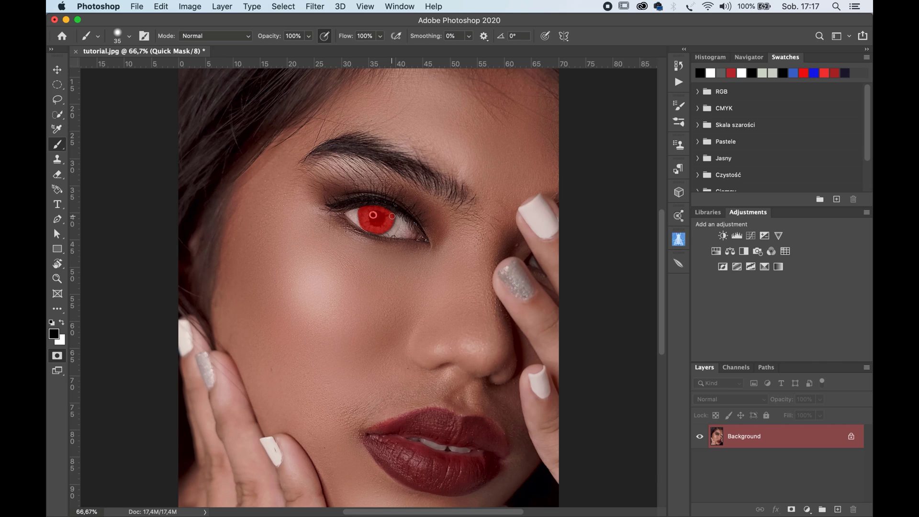
{"action": "left_click", "coordinate": [57, 360]}
{"action": "left_click", "coordinate": [57, 359]}
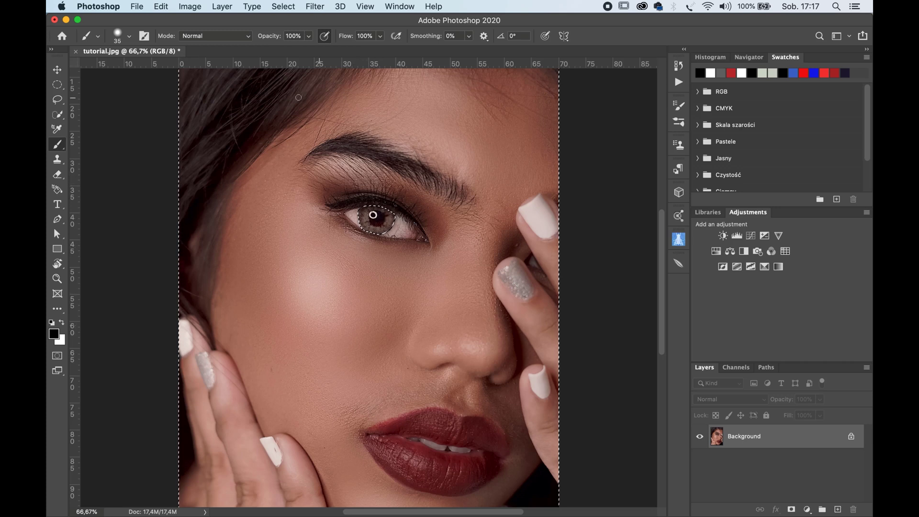
Invert the selection and copy the iris onto a new Layer 1.
{"action": "left_click", "coordinate": [283, 9]}
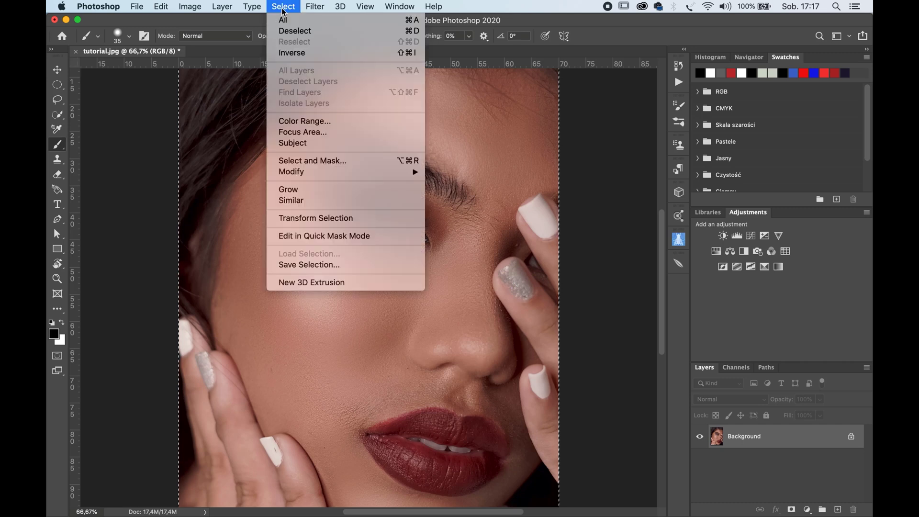
{"action": "left_click", "coordinate": [292, 56]}
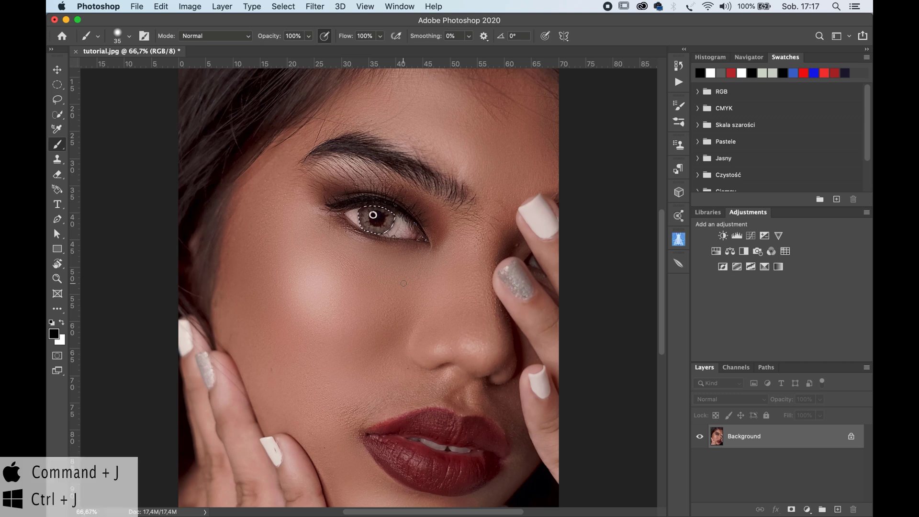
{"action": "key", "text": "super+j"}
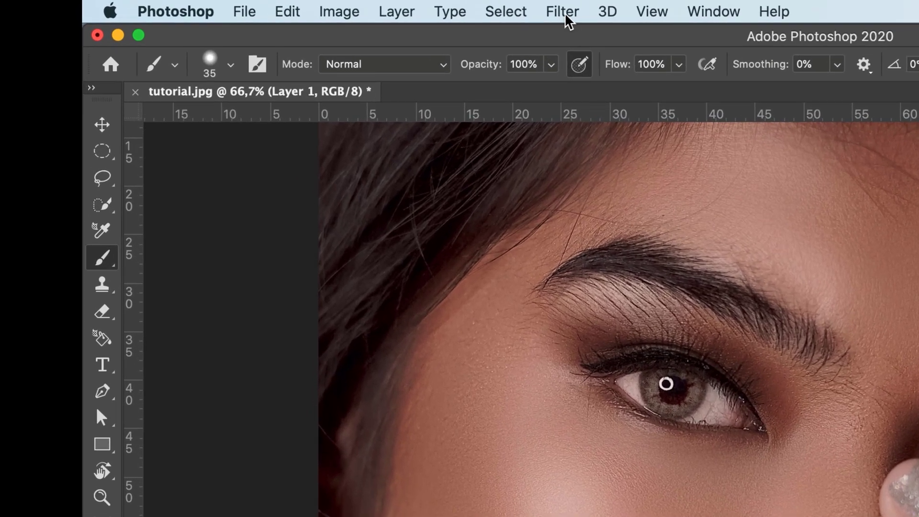
Apply Gaussian, monochromatic Add Noise of about 35% to Layer 1.
{"action": "left_click", "coordinate": [565, 16]}
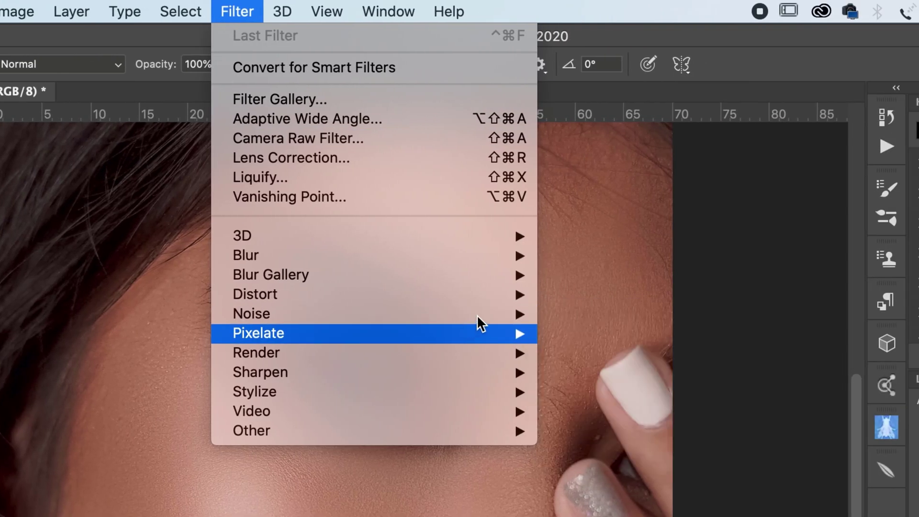
{"action": "mouse_move", "coordinate": [265, 285]}
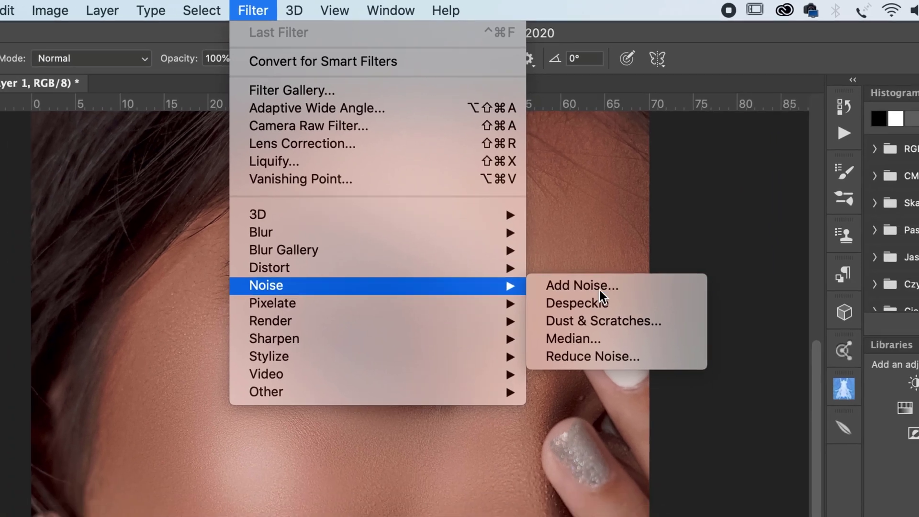
{"action": "left_click", "coordinate": [617, 316]}
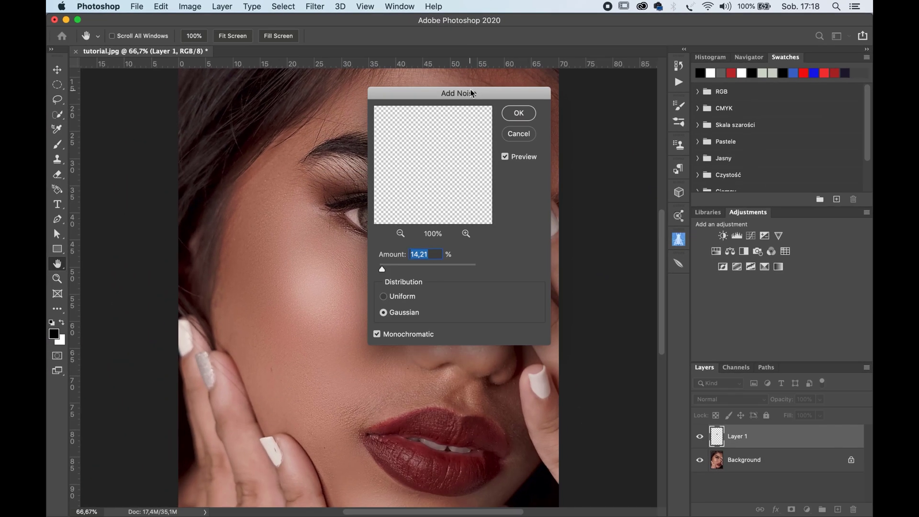
{"action": "left_click_drag", "start_coordinate": [470, 89], "coordinate": [592, 98]}
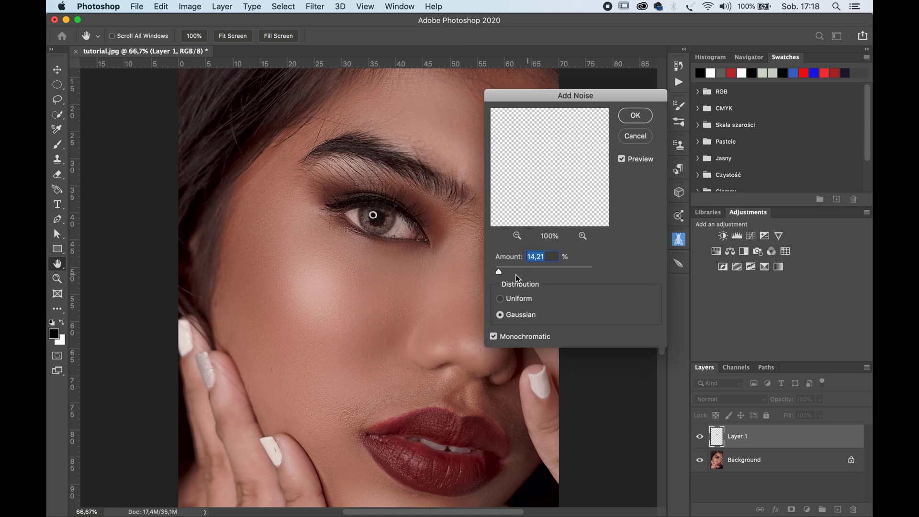
{"action": "left_click_drag", "start_coordinate": [506, 269], "coordinate": [501, 273]}
{"action": "left_click", "coordinate": [638, 123]}
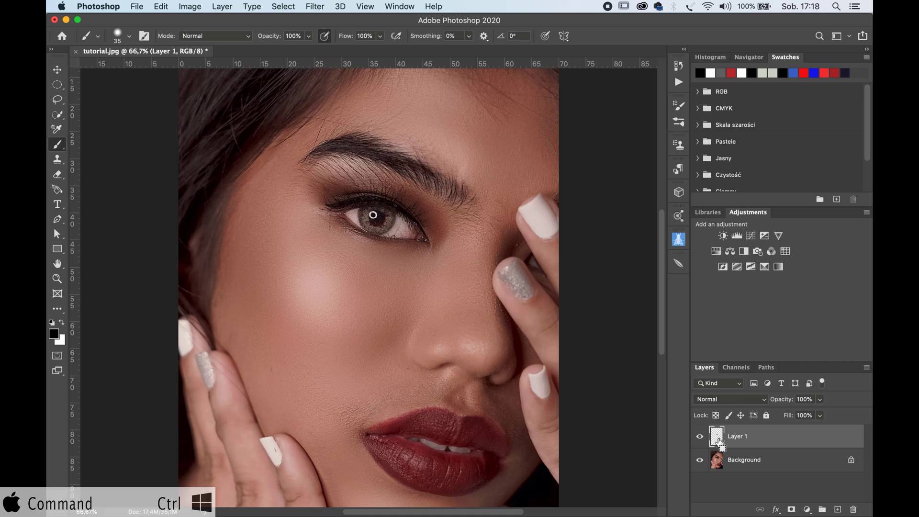
Apply a Zoom Radial Blur, amount 86 at Best quality, to the selected iris pixels.
{"action": "left_click", "coordinate": [720, 442], "text": "super"}
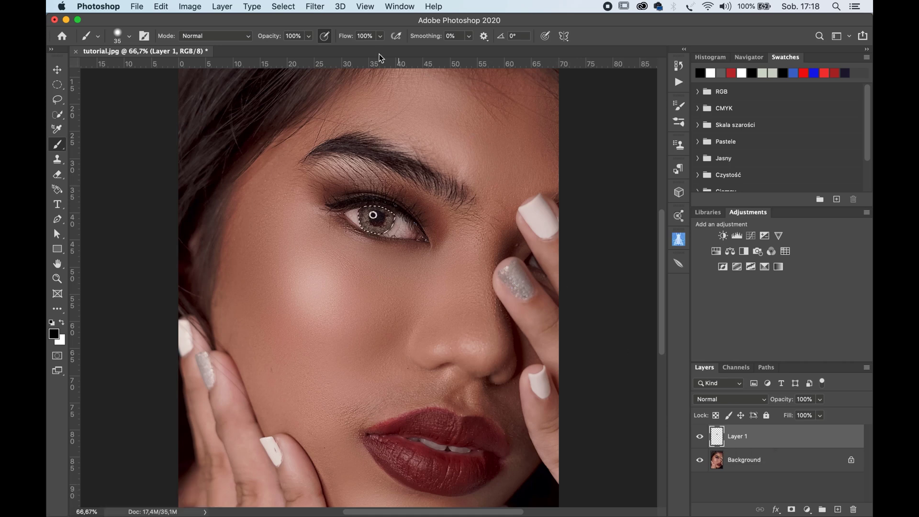
{"action": "left_click", "coordinate": [316, 7]}
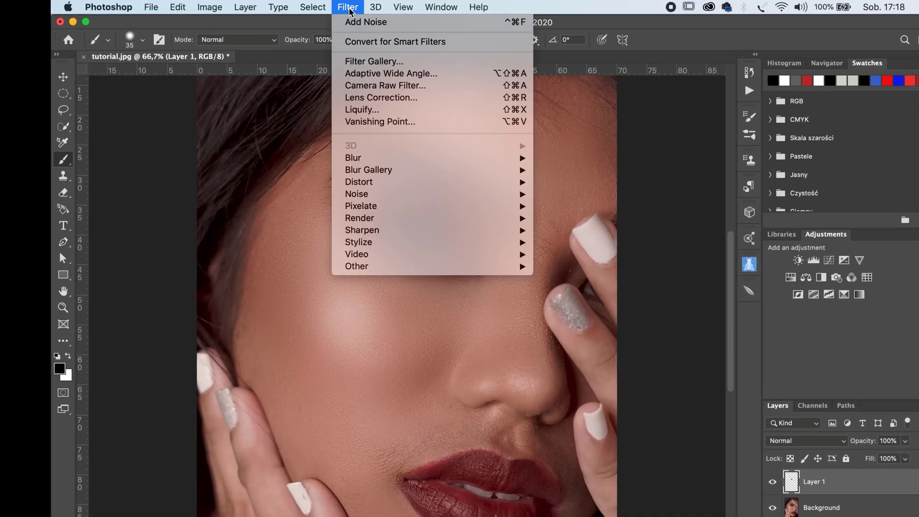
{"action": "mouse_move", "coordinate": [482, 216]}
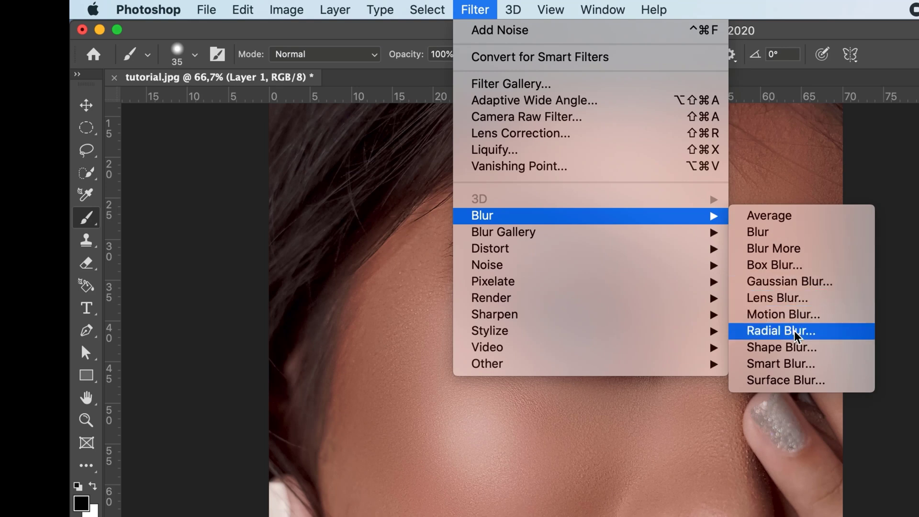
{"action": "left_click", "coordinate": [795, 331]}
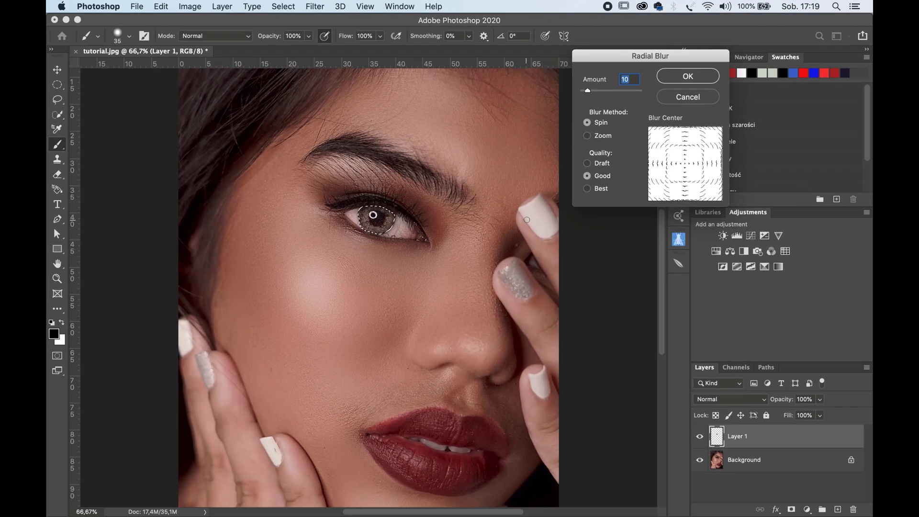
{"action": "left_click", "coordinate": [588, 136]}
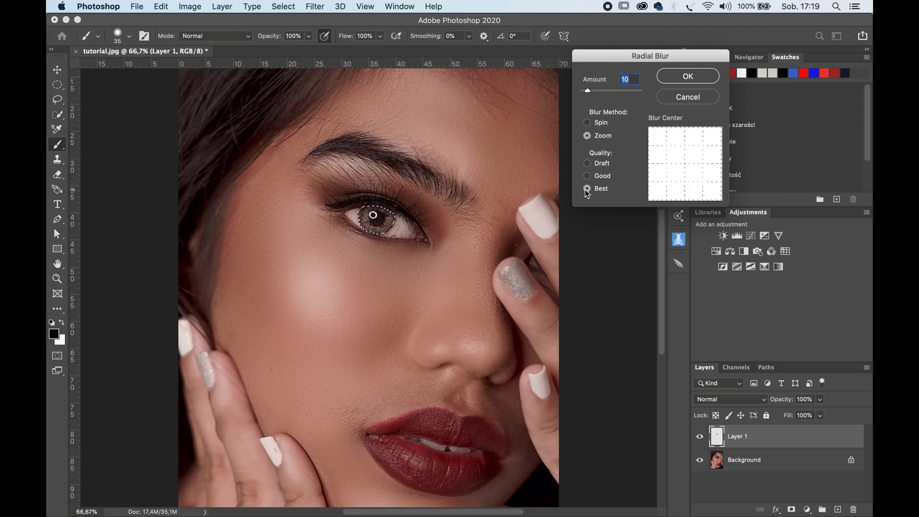
{"action": "left_click_drag", "start_coordinate": [588, 90], "coordinate": [633, 94]}
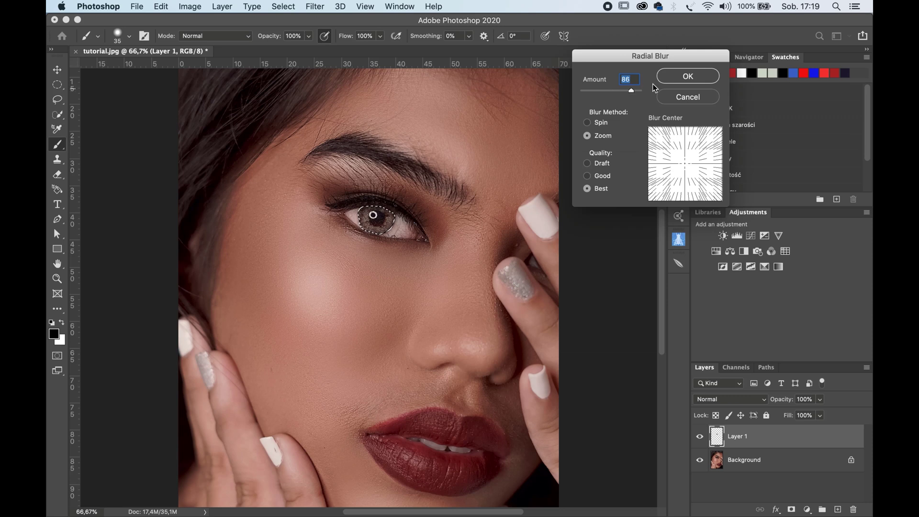
{"action": "left_click", "coordinate": [697, 78]}
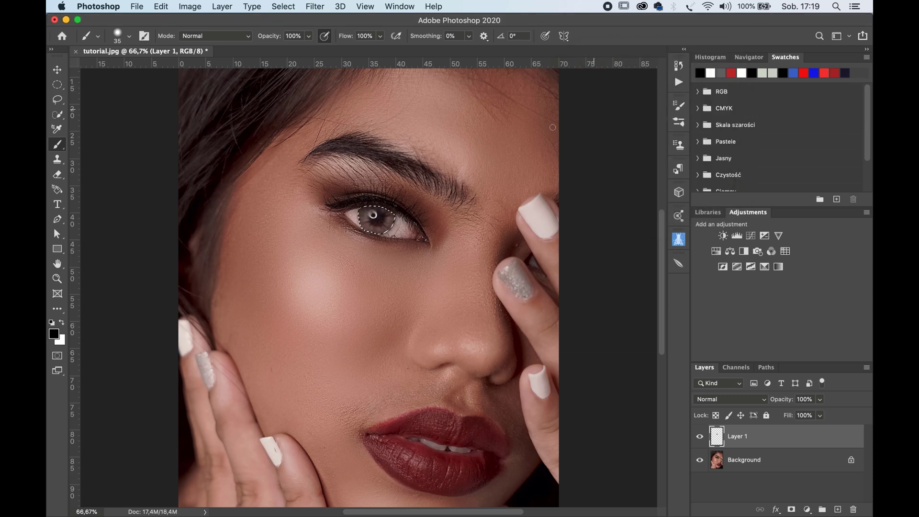
Deselect, compare the streaked iris against the original up close, then fit the portrait on screen.
{"action": "key", "text": "super+d"}
{"action": "left_click", "coordinate": [701, 438]}
{"action": "key", "text": "super+plus"}
{"action": "key", "text": "super+plus"}
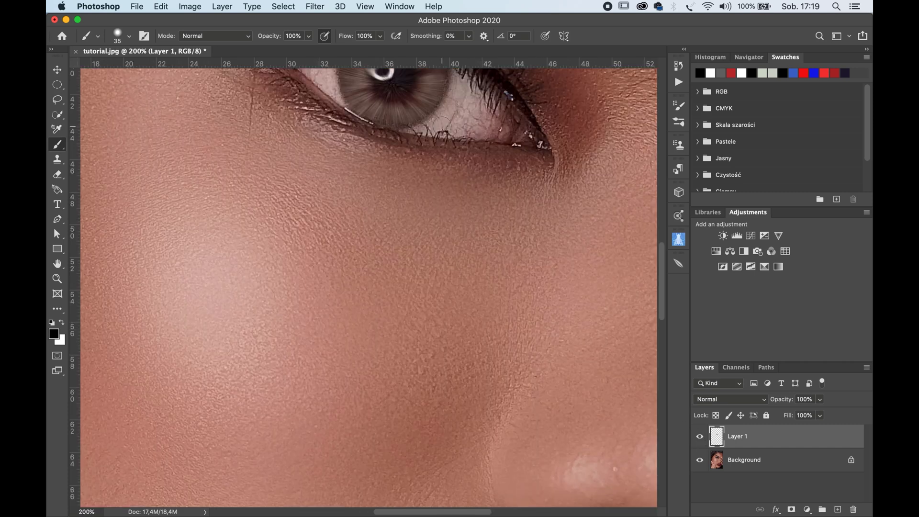
{"action": "mouse_move", "coordinate": [470, 148]}
{"action": "left_mouse_down"}
{"action": "mouse_move", "coordinate": [453, 220]}
{"action": "mouse_move", "coordinate": [408, 310]}
{"action": "mouse_move", "coordinate": [396, 363]}
{"action": "left_mouse_up"}
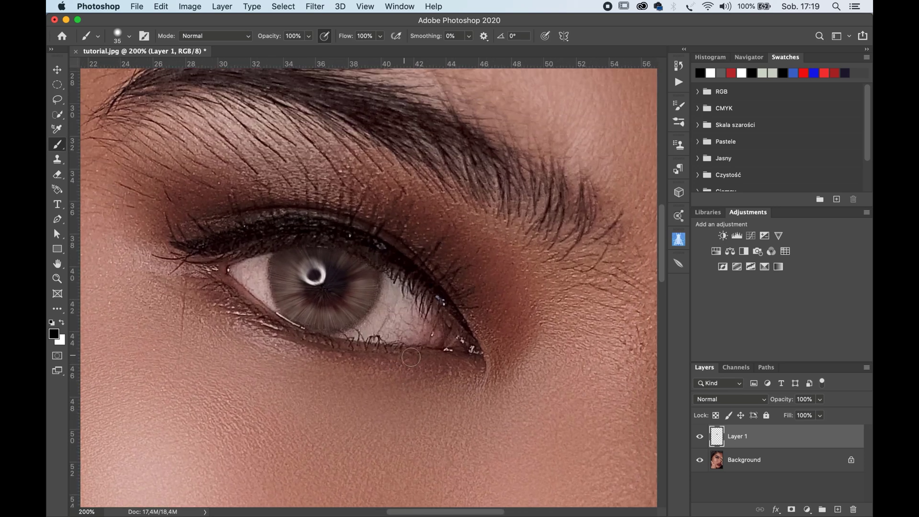
{"action": "left_click", "coordinate": [701, 437]}
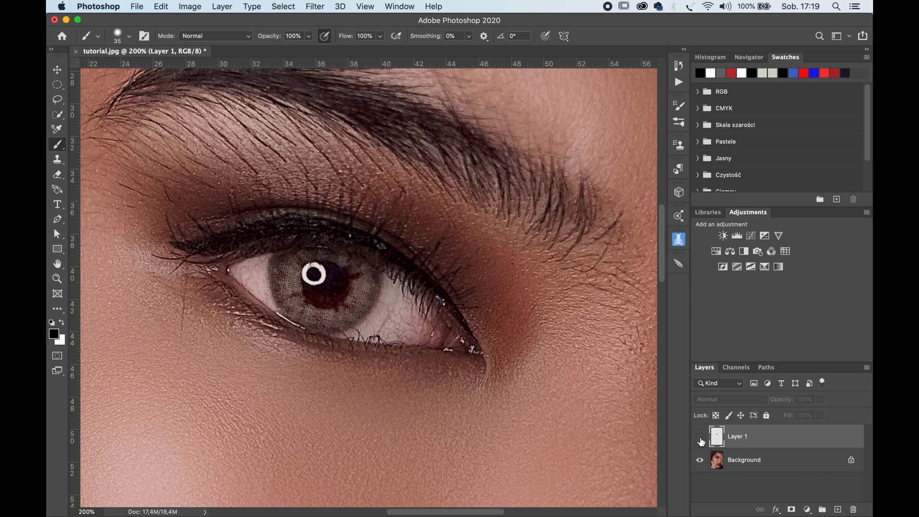
{"action": "left_click", "coordinate": [701, 438]}
{"action": "left_click", "coordinate": [701, 438]}
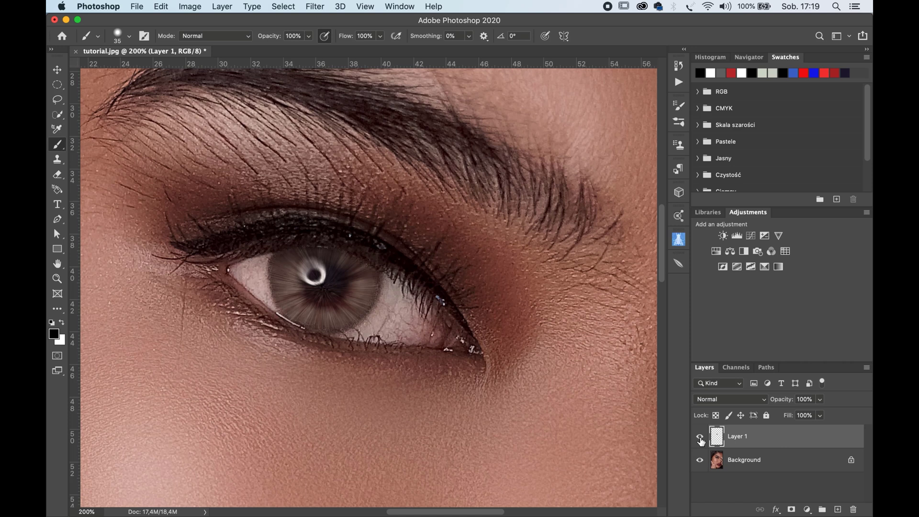
{"action": "key", "text": "super+0"}
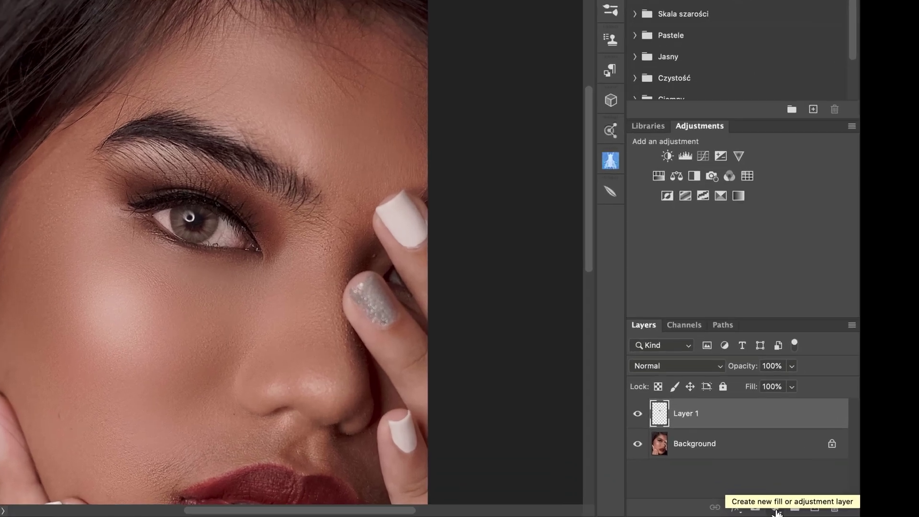
Add a Hue/Saturation layer set to Hue +1, Saturation +46, Lightness +6.
{"action": "left_click", "coordinate": [808, 510]}
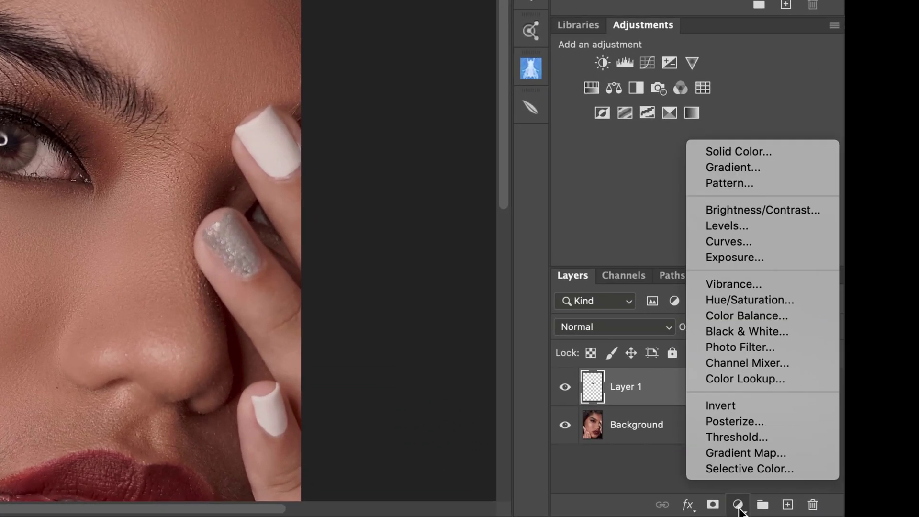
{"action": "left_click", "coordinate": [766, 300]}
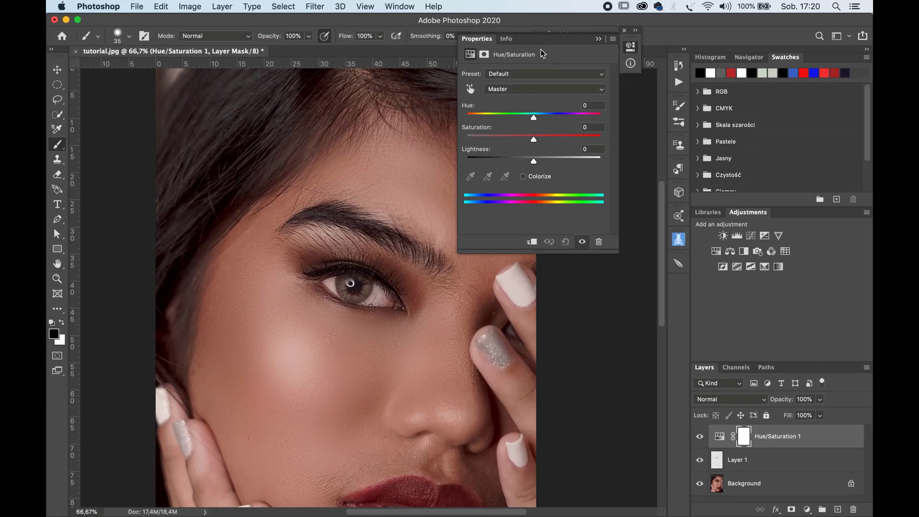
{"action": "left_click_drag", "start_coordinate": [541, 42], "coordinate": [591, 50]}
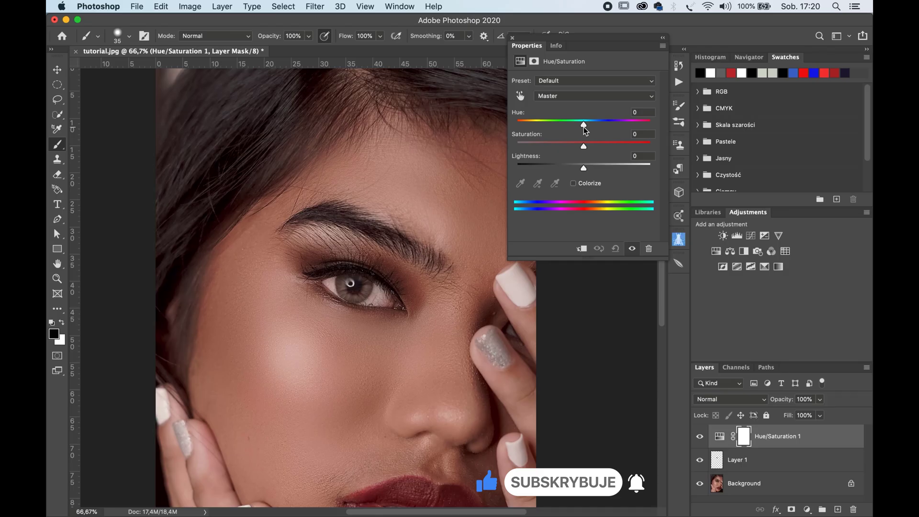
{"action": "left_click_drag", "start_coordinate": [583, 127], "coordinate": [585, 127]}
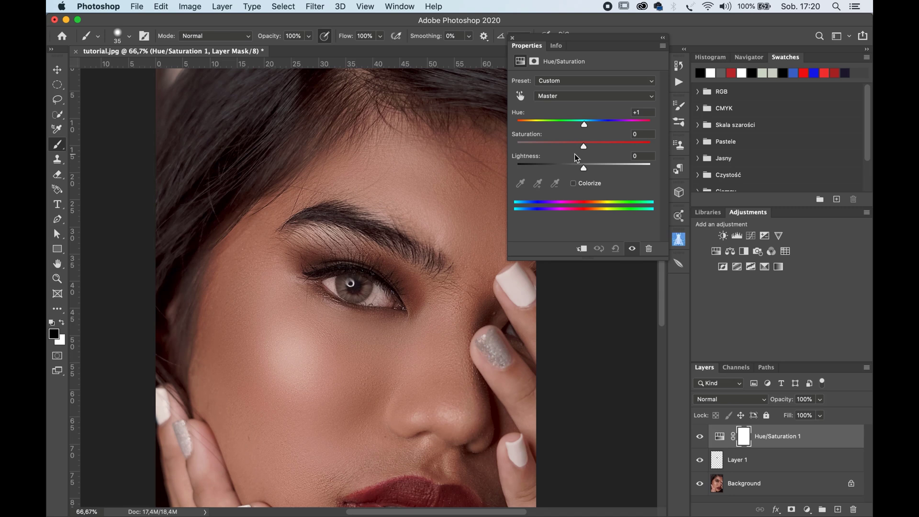
{"action": "left_click_drag", "start_coordinate": [585, 147], "coordinate": [605, 145]}
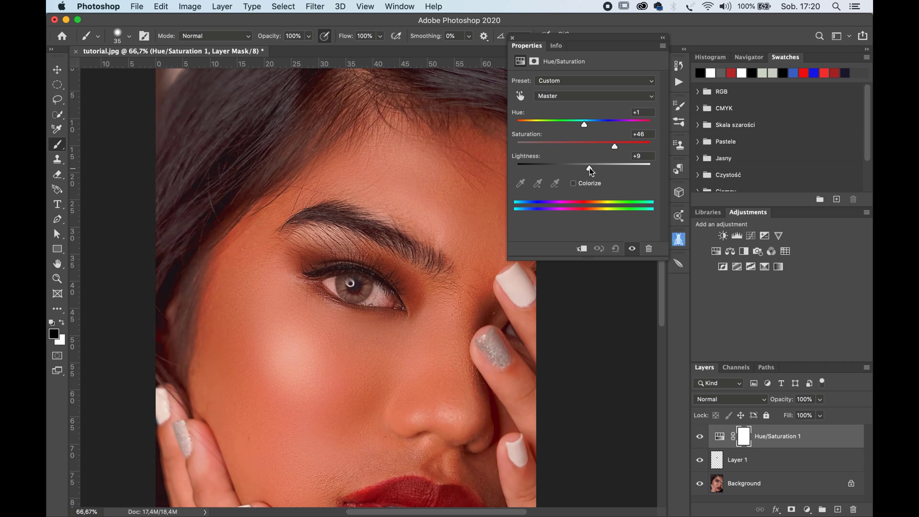
{"action": "left_click_drag", "start_coordinate": [588, 168], "coordinate": [586, 167]}
Clip the Hue/Saturation adjustment to Layer 1 and compare it on and off.
{"action": "left_click", "coordinate": [584, 250]}
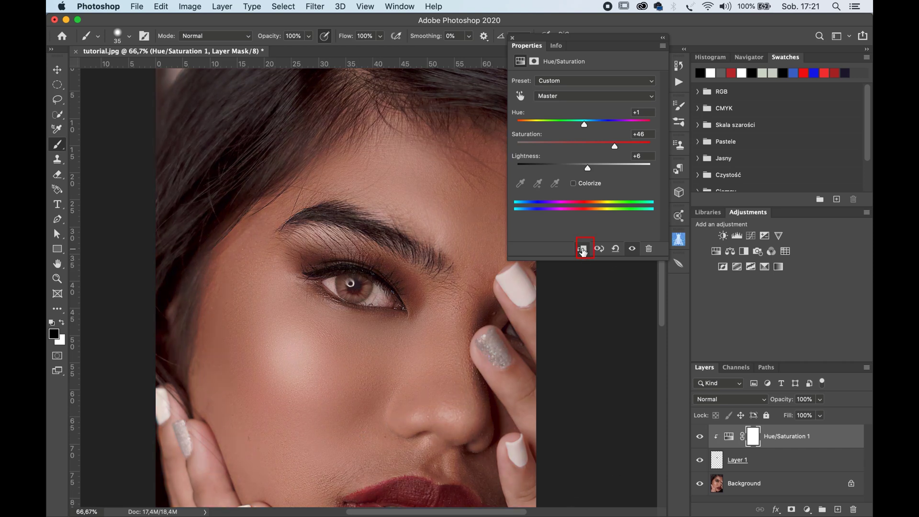
{"action": "left_click", "coordinate": [632, 249]}
{"action": "left_click", "coordinate": [633, 250]}
{"action": "left_click", "coordinate": [633, 249]}
{"action": "left_click", "coordinate": [633, 250]}
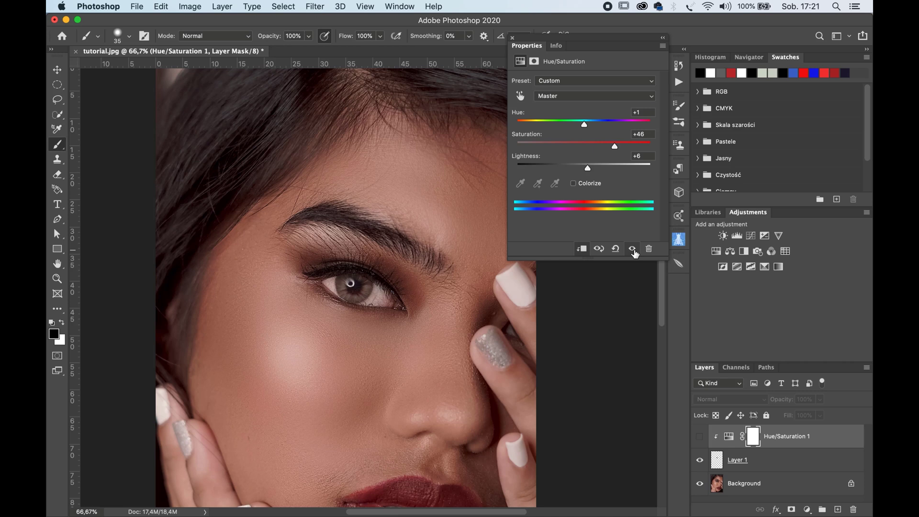
{"action": "left_click", "coordinate": [633, 250]}
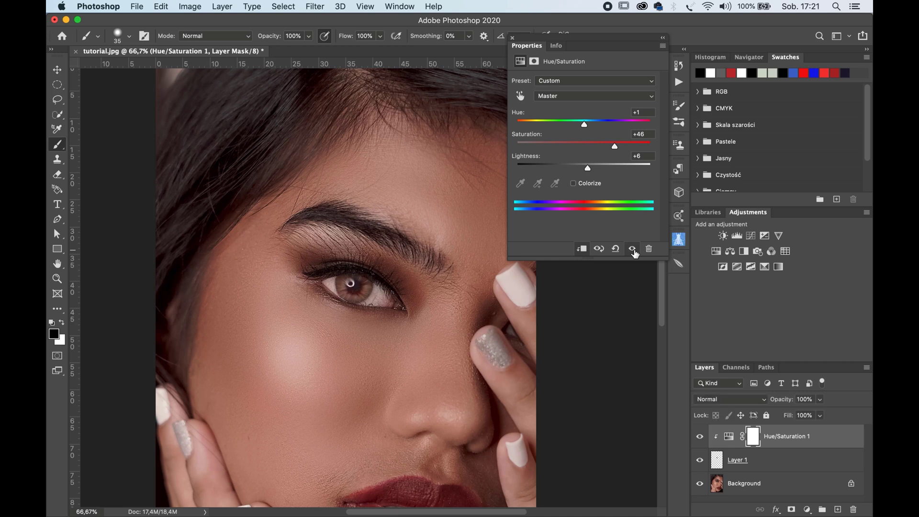
{"action": "left_click", "coordinate": [513, 38]}
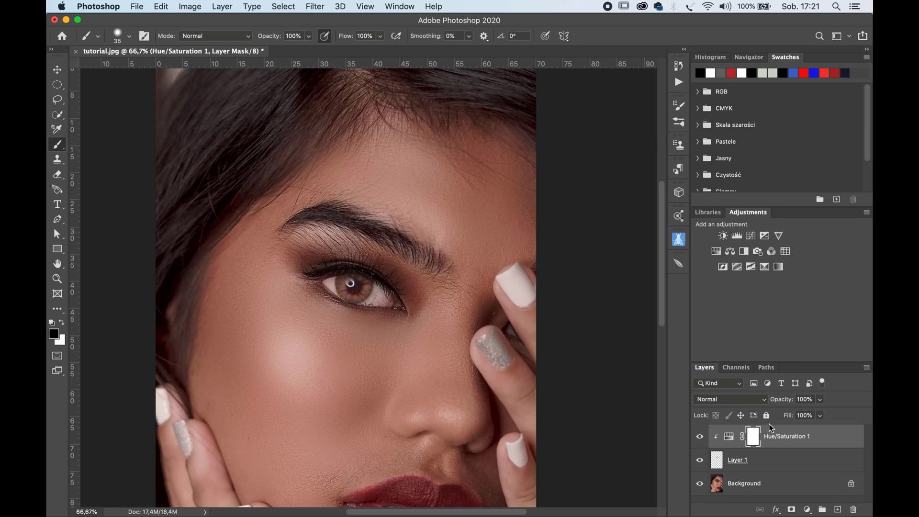
Switch Hue/Saturation 1 to Soft Light blending and compare the iris before and after.
{"action": "left_click", "coordinate": [766, 402]}
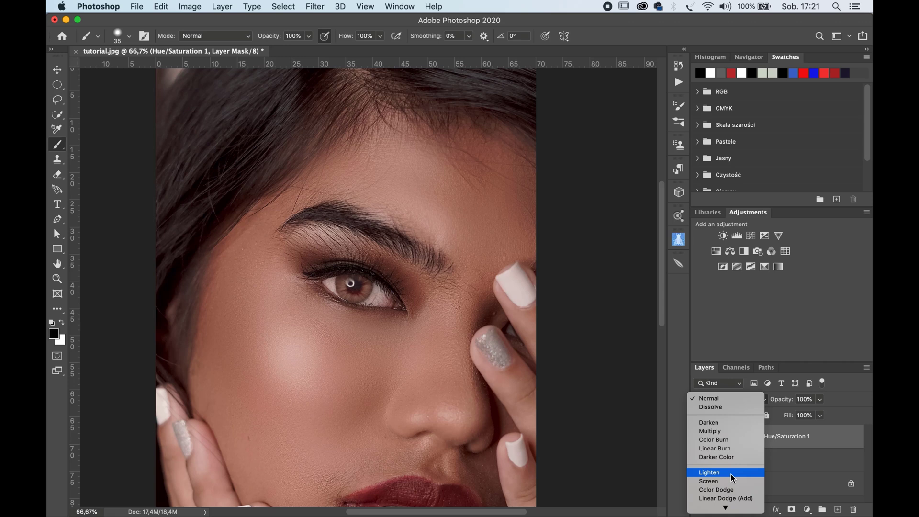
{"action": "scroll", "coordinate": [731, 474], "scroll_direction": "down", "scroll_amount": 1}
{"action": "scroll", "coordinate": [731, 474], "scroll_direction": "down", "scroll_amount": 1}
{"action": "scroll", "coordinate": [732, 474], "scroll_direction": "down", "scroll_amount": 1}
{"action": "scroll", "coordinate": [731, 474], "scroll_direction": "down", "scroll_amount": 1}
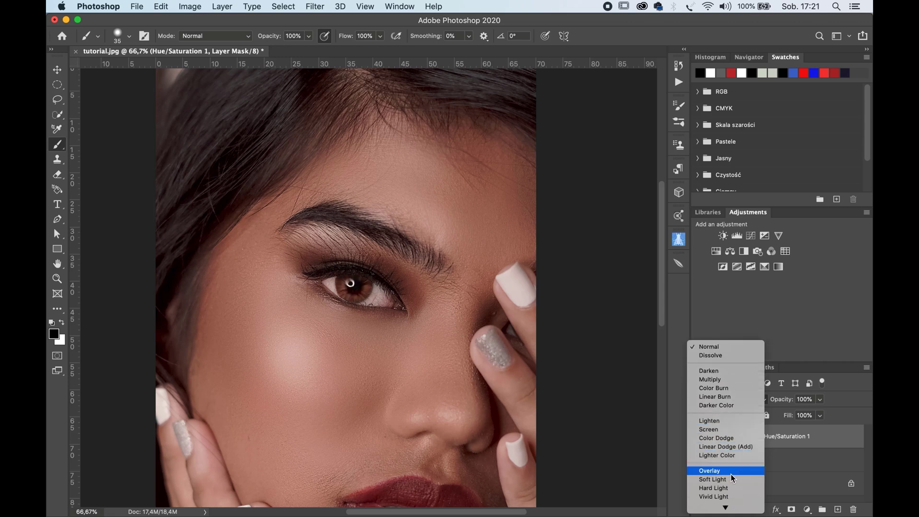
{"action": "left_click", "coordinate": [729, 480]}
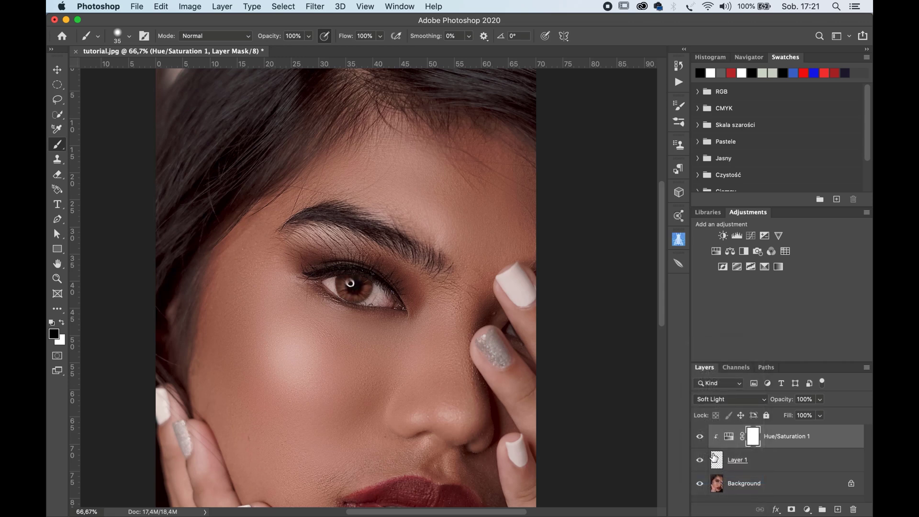
{"action": "left_click", "coordinate": [700, 438]}
{"action": "left_click", "coordinate": [700, 438]}
{"action": "left_click", "coordinate": [700, 438]}
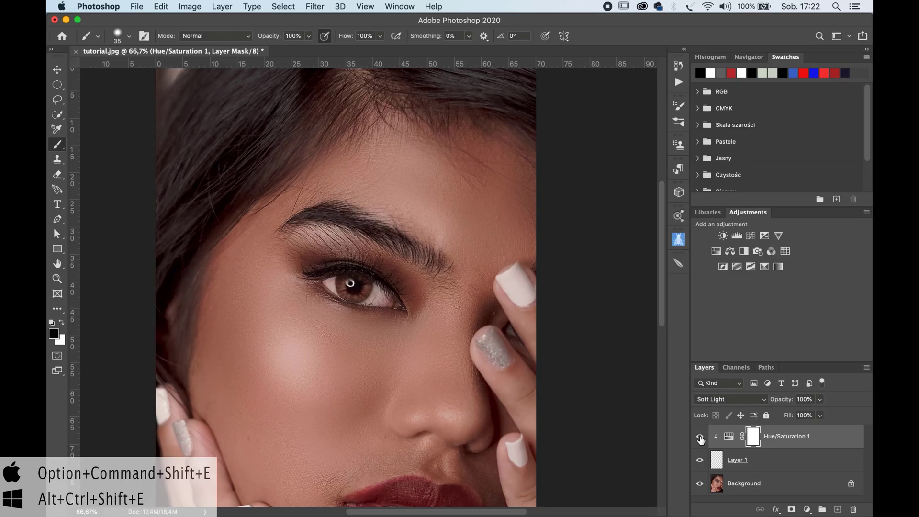
Stamp all visible layers into Layer 2 and run High Pass at a 19,0-pixel radius.
{"action": "key", "text": "super+alt+shift+e"}
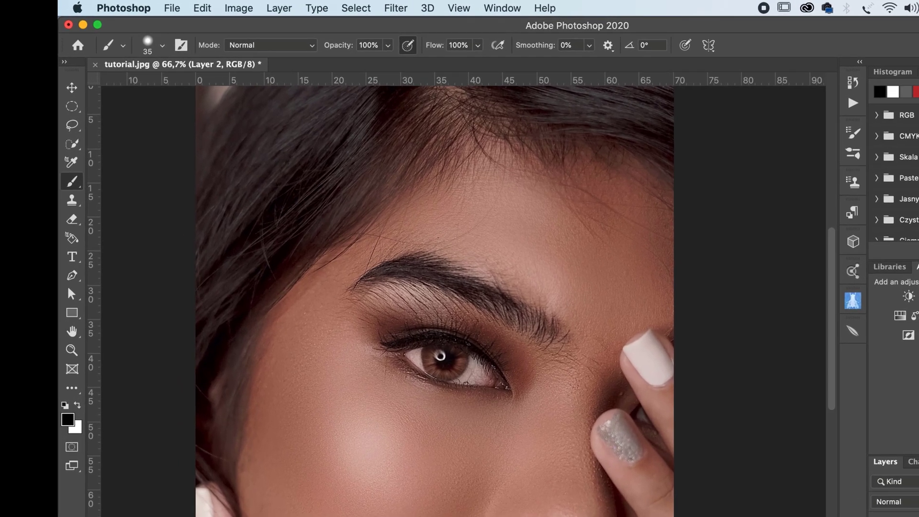
{"action": "left_click", "coordinate": [395, 8]}
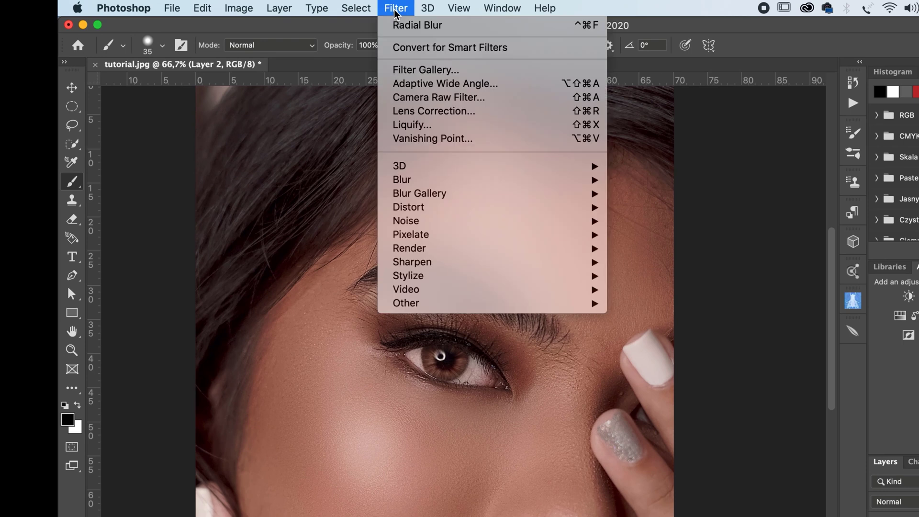
{"action": "mouse_move", "coordinate": [492, 303]}
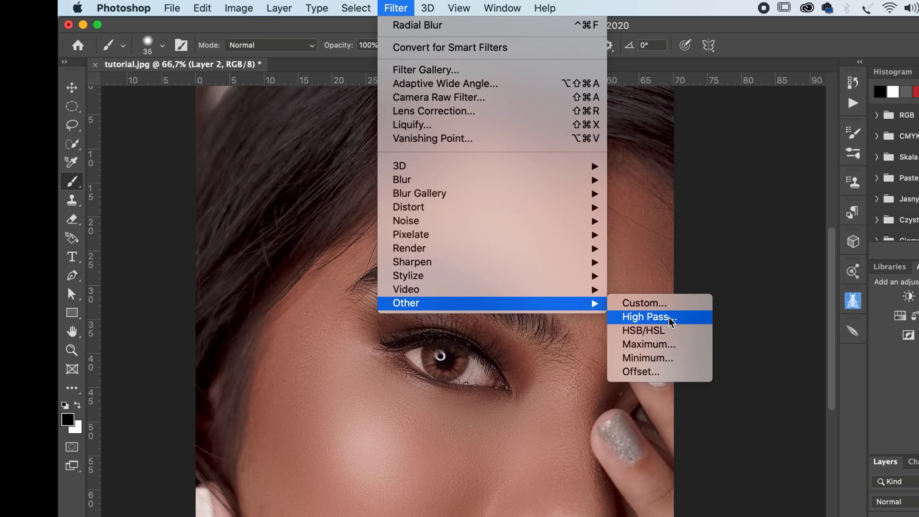
{"action": "left_click", "coordinate": [670, 318]}
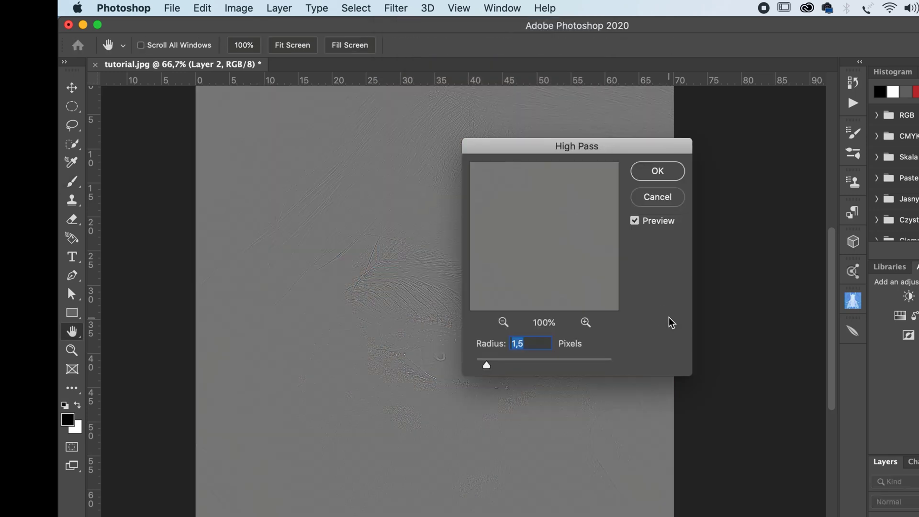
{"action": "left_click_drag", "start_coordinate": [596, 155], "coordinate": [802, 108]}
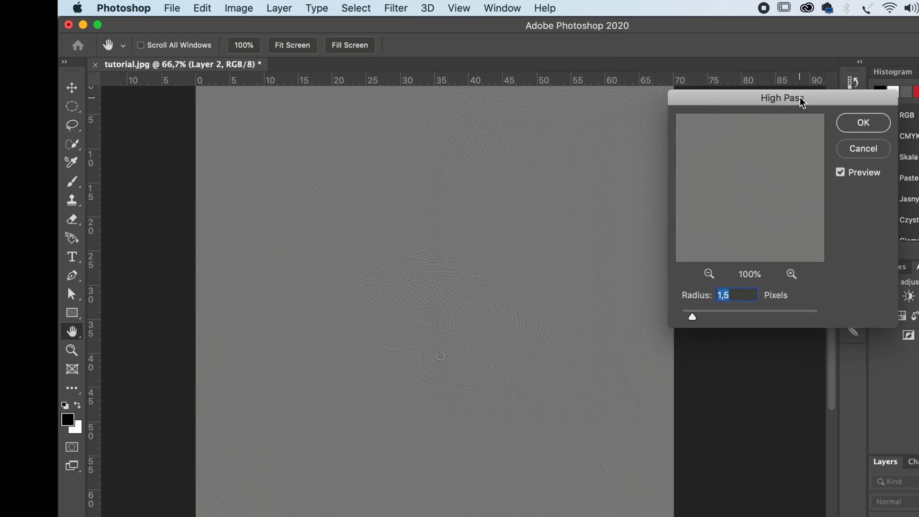
{"action": "left_click", "coordinate": [719, 313]}
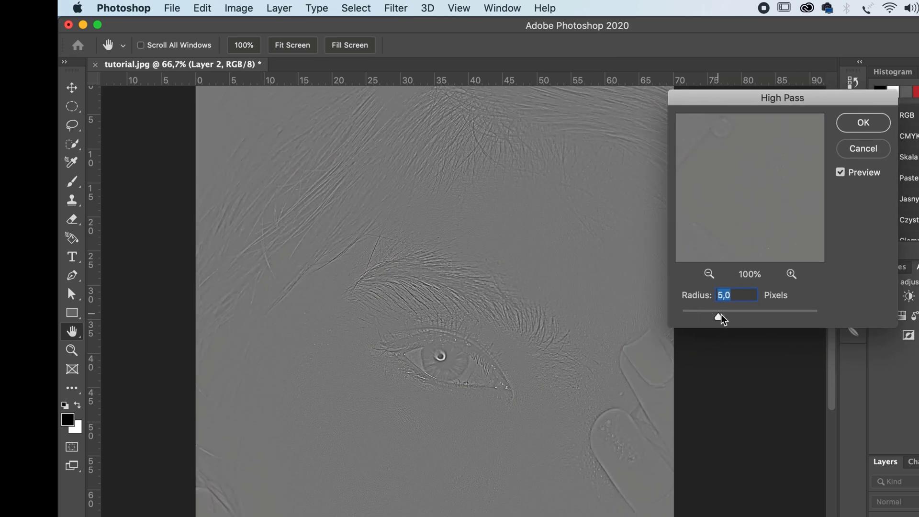
{"action": "left_click_drag", "start_coordinate": [719, 318], "coordinate": [744, 320]}
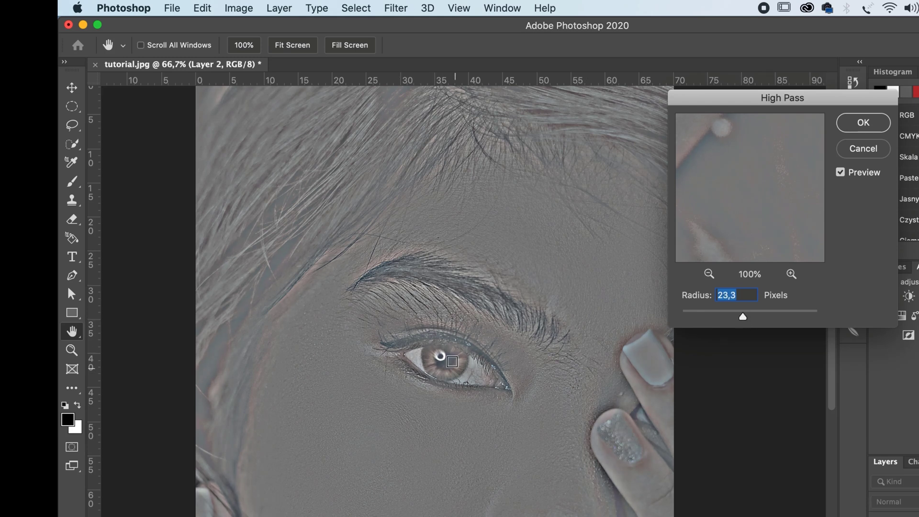
{"action": "left_click_drag", "start_coordinate": [743, 320], "coordinate": [738, 320]}
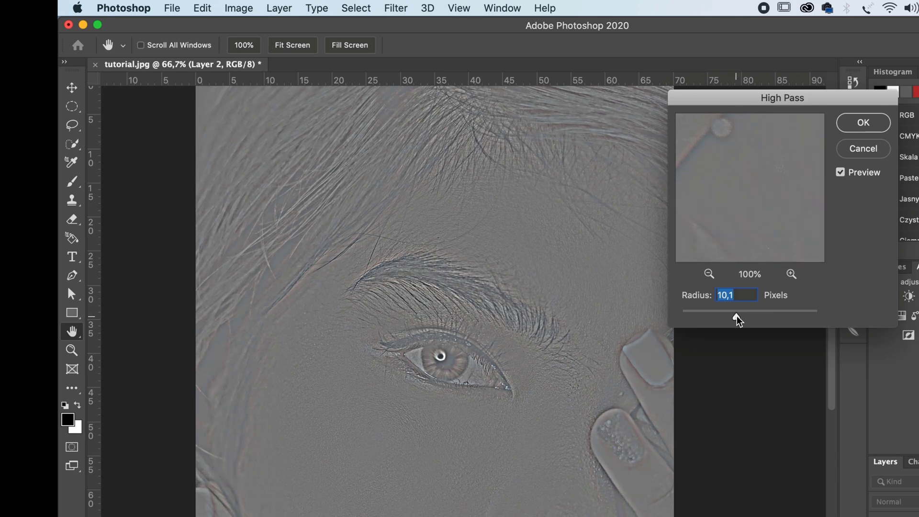
{"action": "left_click_drag", "start_coordinate": [738, 320], "coordinate": [741, 318]}
{"action": "left_click", "coordinate": [864, 123]}
{"action": "key", "text": "b"}
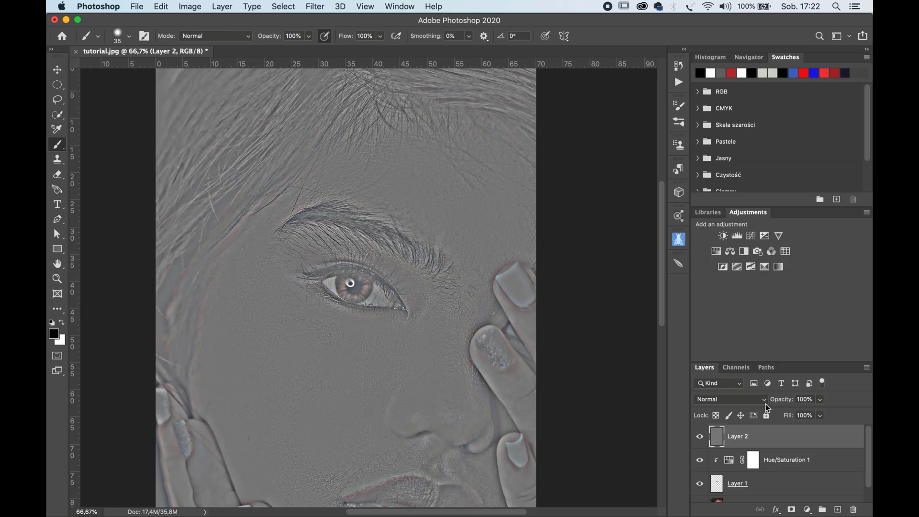
Blend Layer 2 in Hard Light mode at 100% opacity.
{"action": "left_click", "coordinate": [766, 404]}
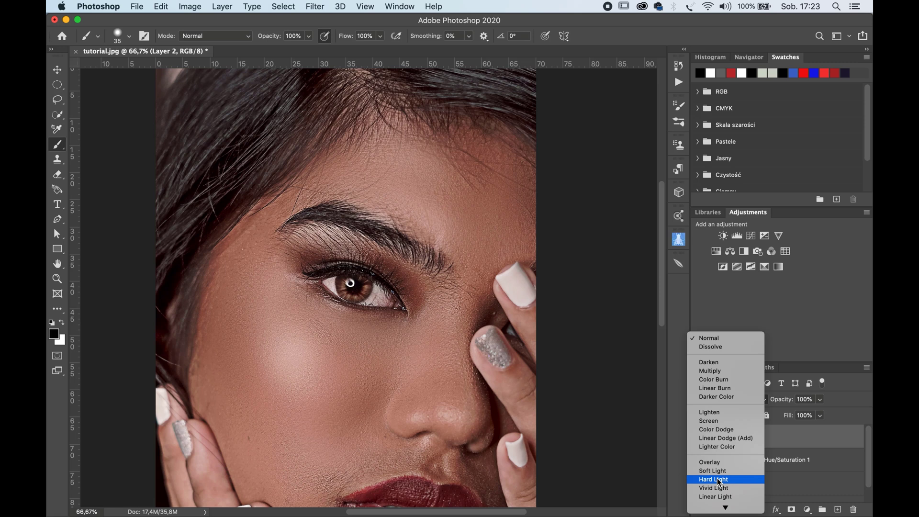
{"action": "left_click", "coordinate": [719, 483]}
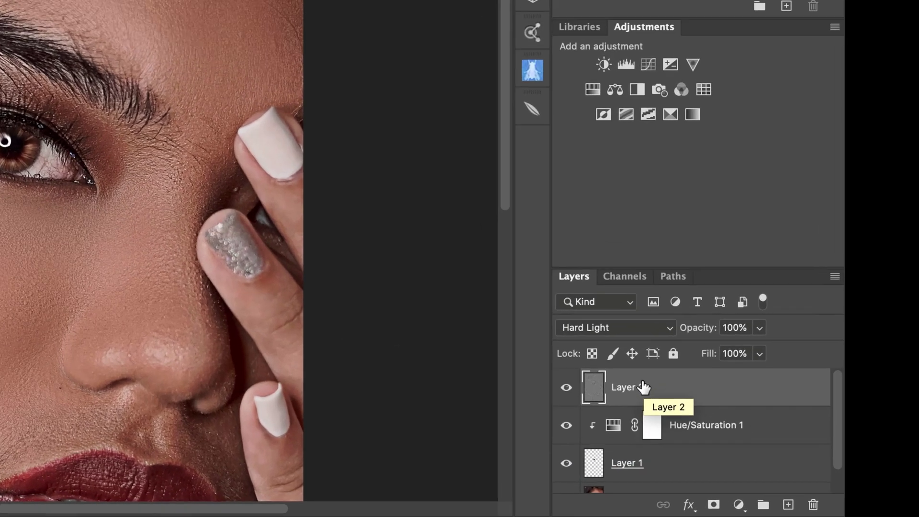
{"action": "key", "text": "alt"}
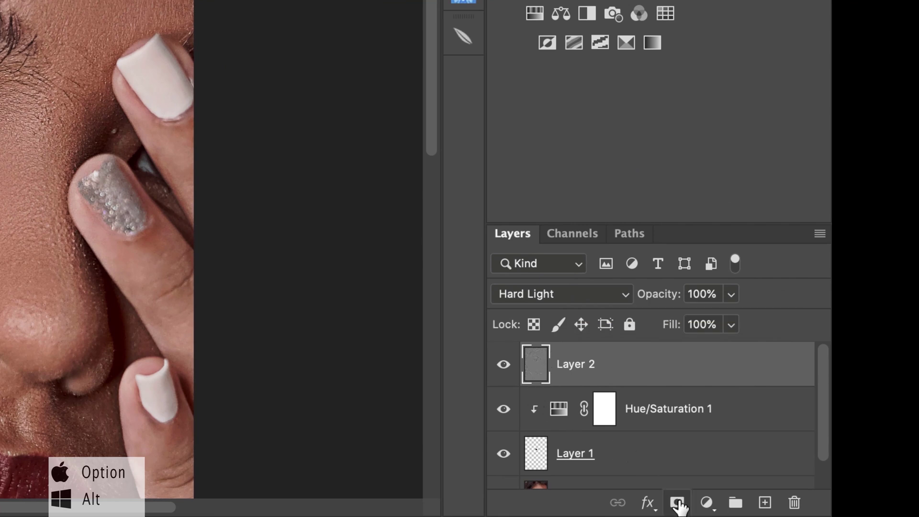
Add a black mask to Layer 2 and paint the iris texture into it in white.
{"action": "left_click", "coordinate": [679, 505], "text": "alt"}
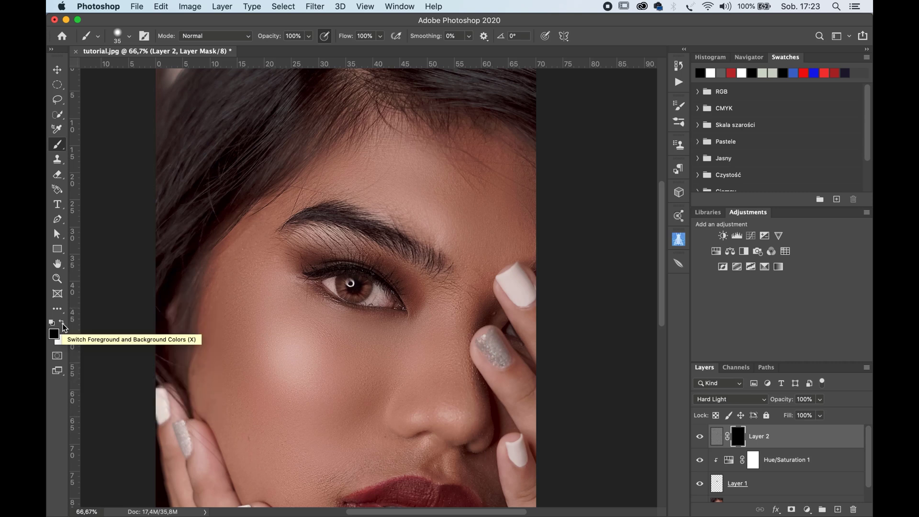
{"action": "left_click", "coordinate": [63, 324]}
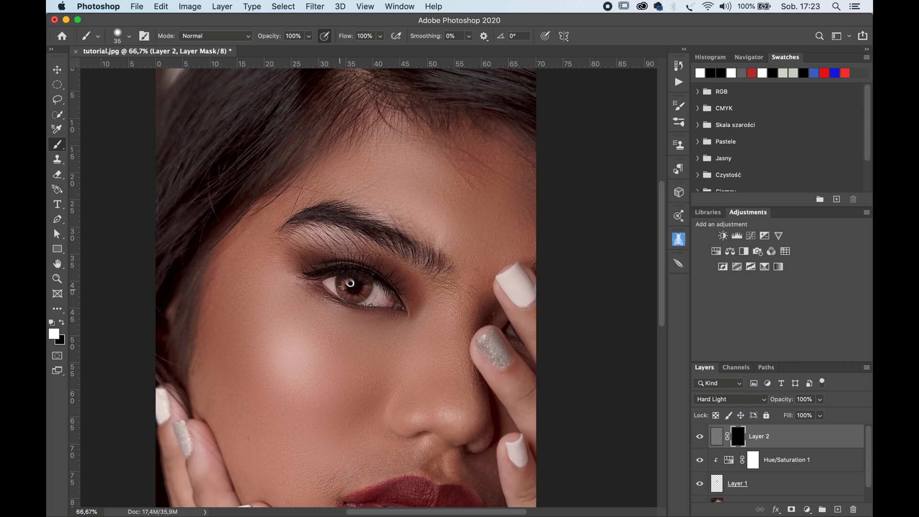
{"action": "left_click_drag", "start_coordinate": [341, 286], "coordinate": [354, 296]}
Compare the edits against the original Background, then load Layer 1's iris area as a selection.
{"action": "left_click_drag", "start_coordinate": [794, 363], "coordinate": [789, 294]}
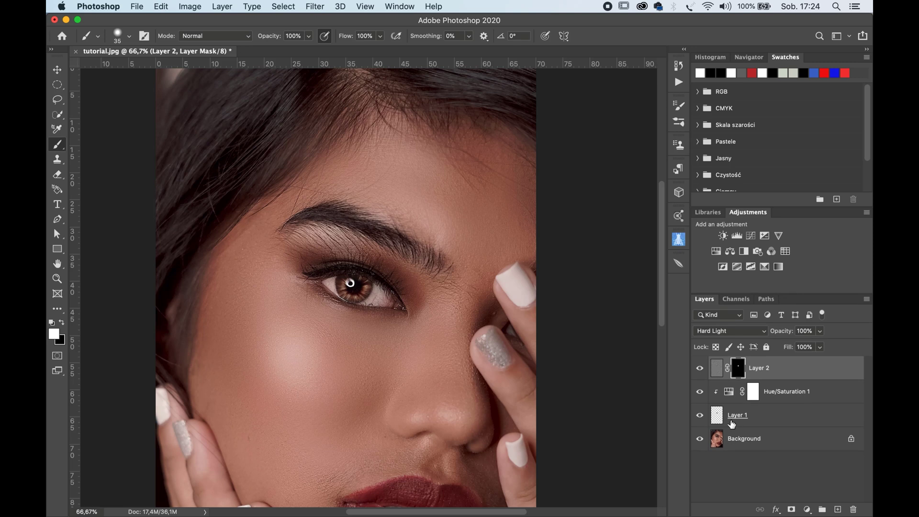
{"action": "left_click", "coordinate": [700, 440], "text": "alt"}
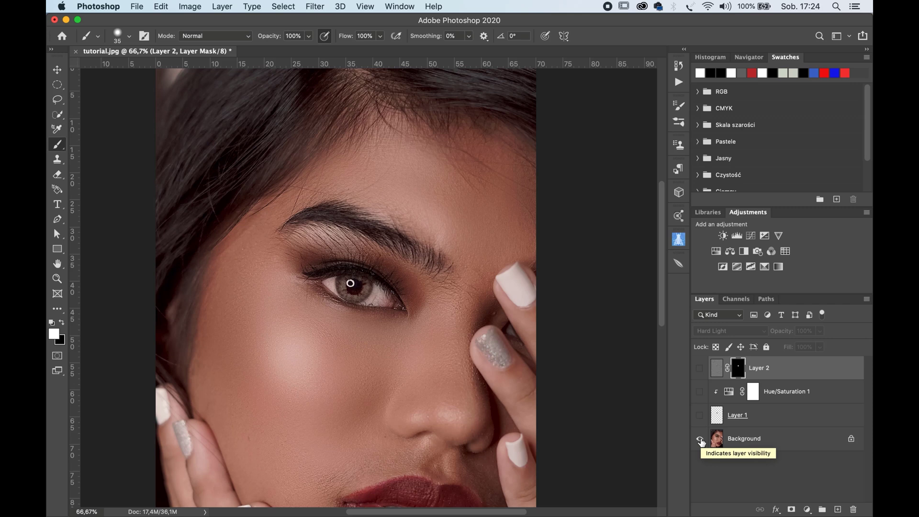
{"action": "left_click", "coordinate": [700, 439], "text": "alt"}
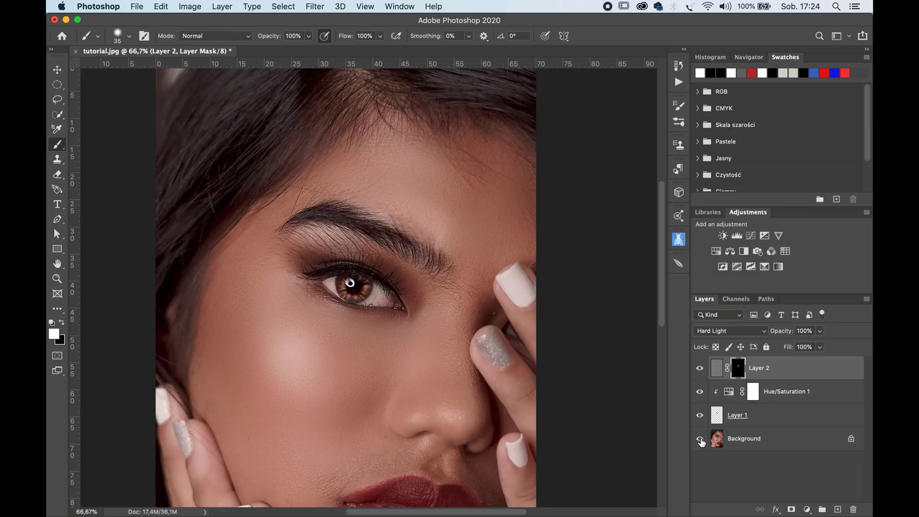
{"action": "left_click", "coordinate": [717, 415], "text": "super"}
{"action": "left_click", "coordinate": [807, 510]}
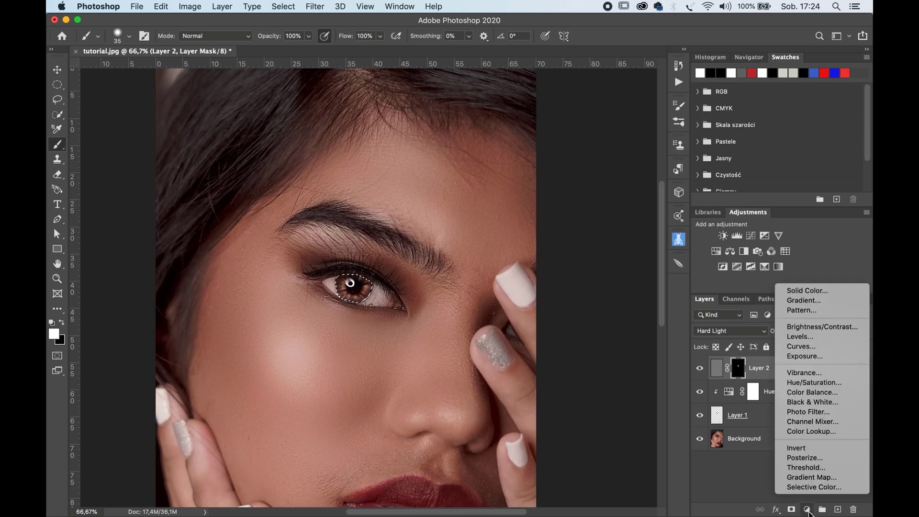
Add a Hue/Saturation adjustment over the iris selection with Saturation raised to +21.
{"action": "left_click", "coordinate": [815, 387]}
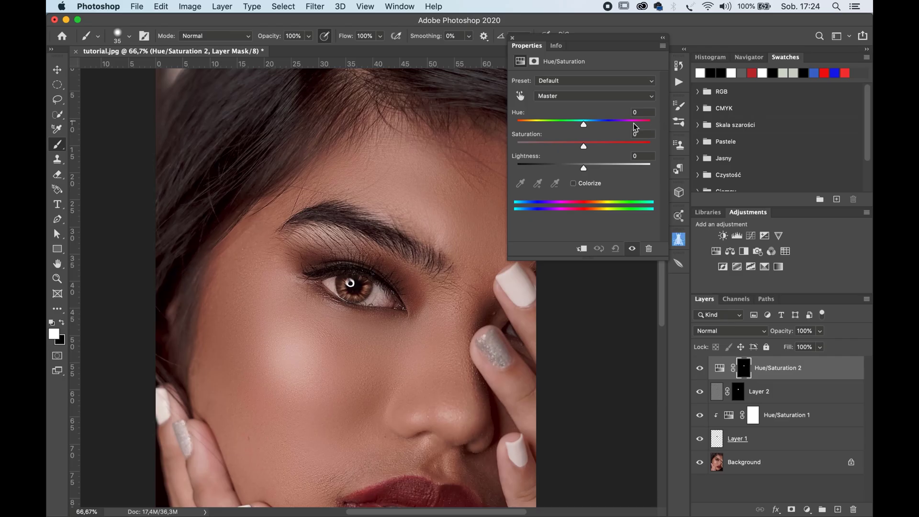
{"action": "mouse_move", "coordinate": [584, 145]}
{"action": "left_mouse_down"}
{"action": "mouse_move", "coordinate": [612, 145]}
{"action": "mouse_move", "coordinate": [582, 125]}
{"action": "left_mouse_up"}
{"action": "left_click", "coordinate": [513, 39]}
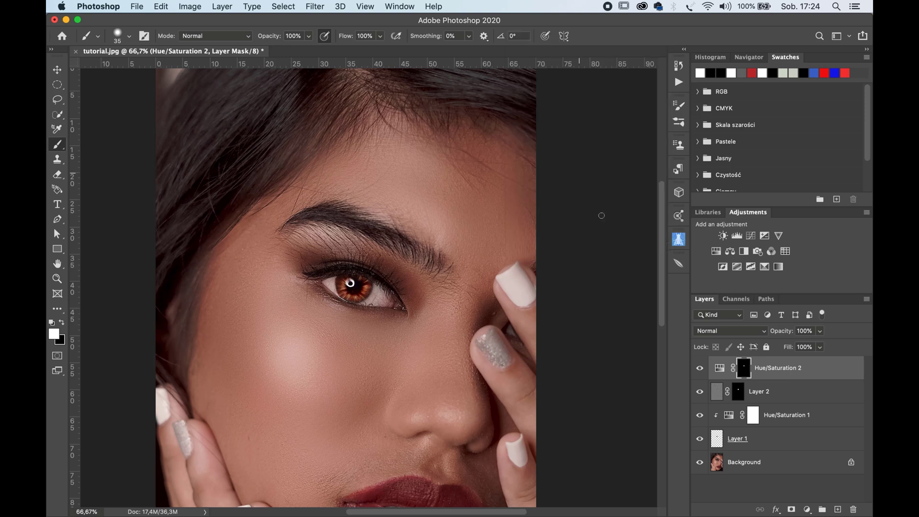
Set Hue/Saturation 2 to Saturation blend mode and compare it against the original photo.
{"action": "left_click", "coordinate": [701, 369]}
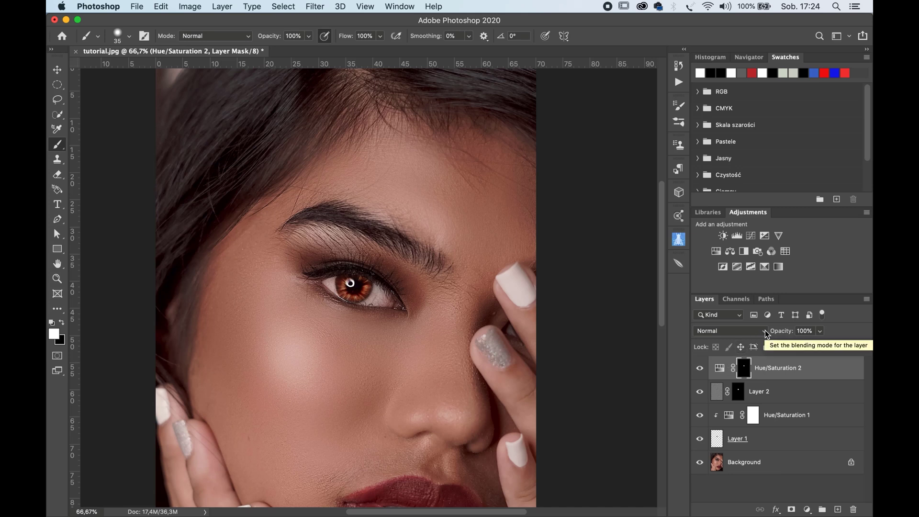
{"action": "left_click", "coordinate": [766, 334]}
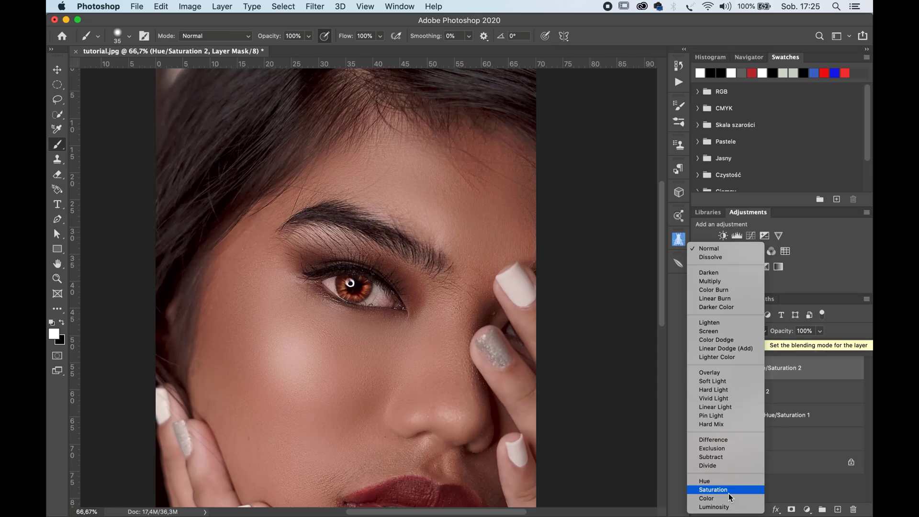
{"action": "left_click", "coordinate": [729, 491]}
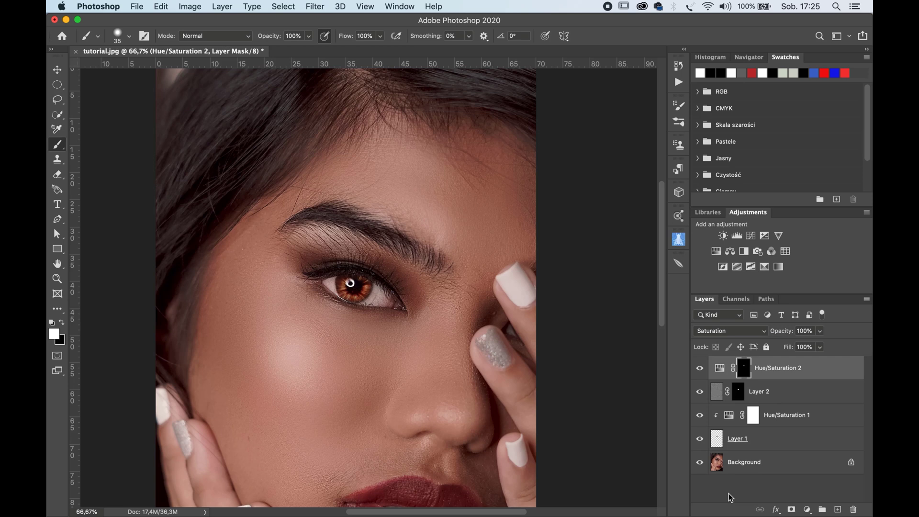
{"action": "left_click", "coordinate": [700, 463], "text": "alt"}
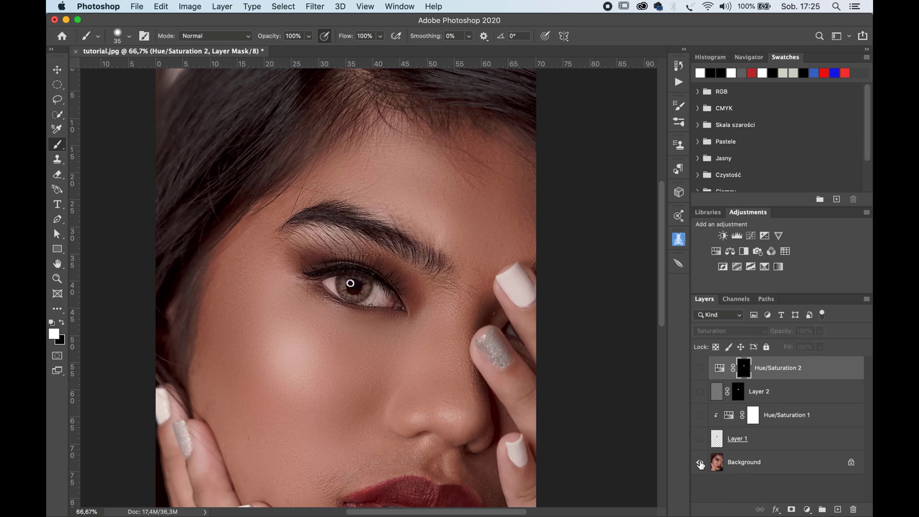
{"action": "left_click", "coordinate": [701, 463], "text": "alt"}
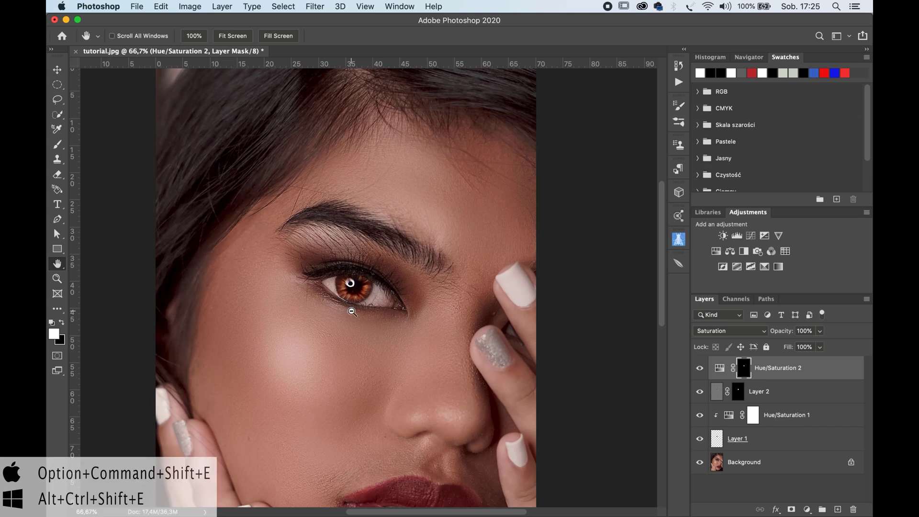
Stamp all visible layers into a new Layer 3 on top and browse the toolbar's toning tools.
{"action": "key", "text": "alt+shift+super+e"}
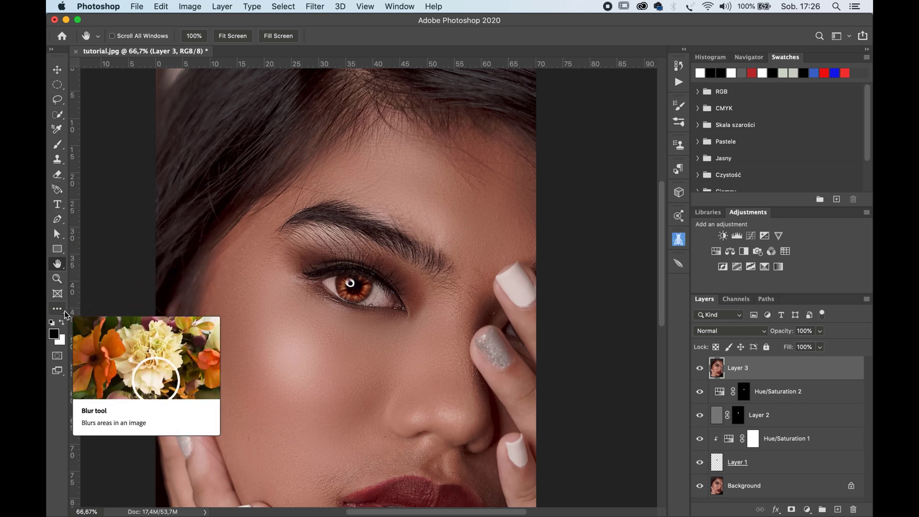
{"action": "left_click", "coordinate": [63, 311]}
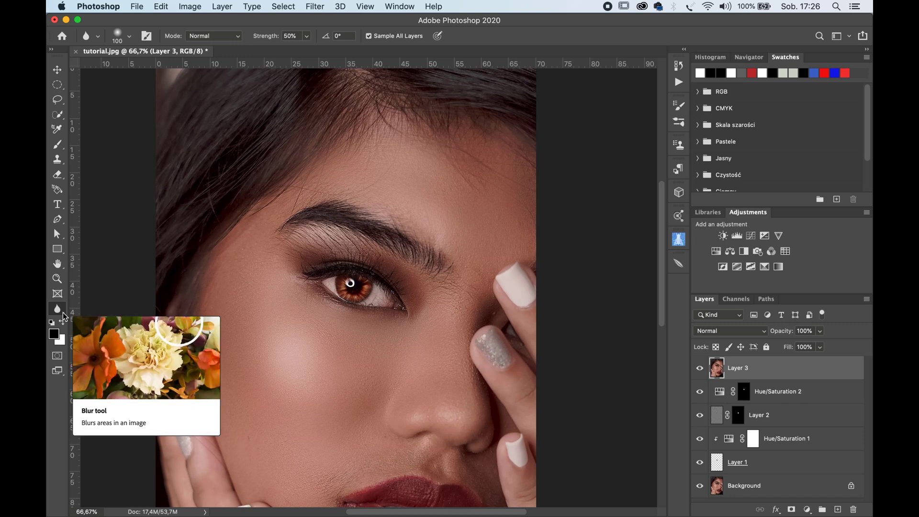
{"action": "left_click", "coordinate": [64, 317]}
{"action": "left_click", "coordinate": [86, 315]}
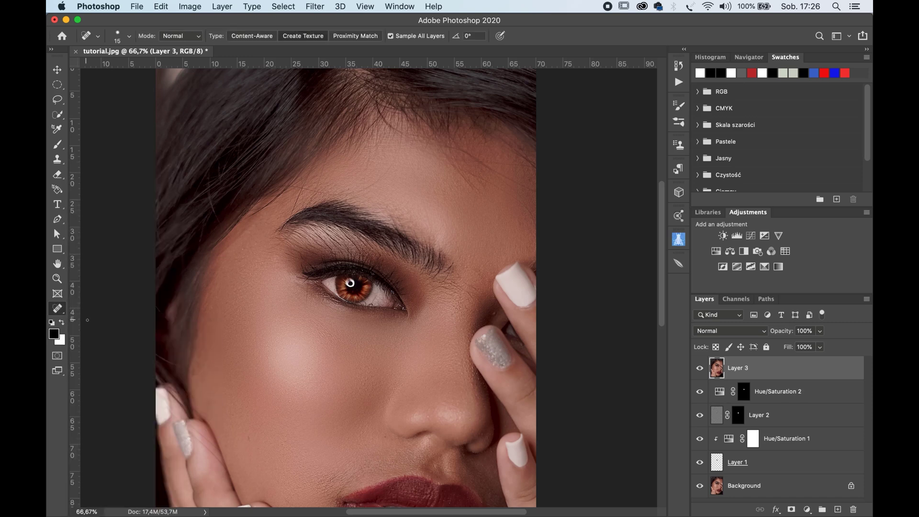
{"action": "left_click", "coordinate": [64, 315]}
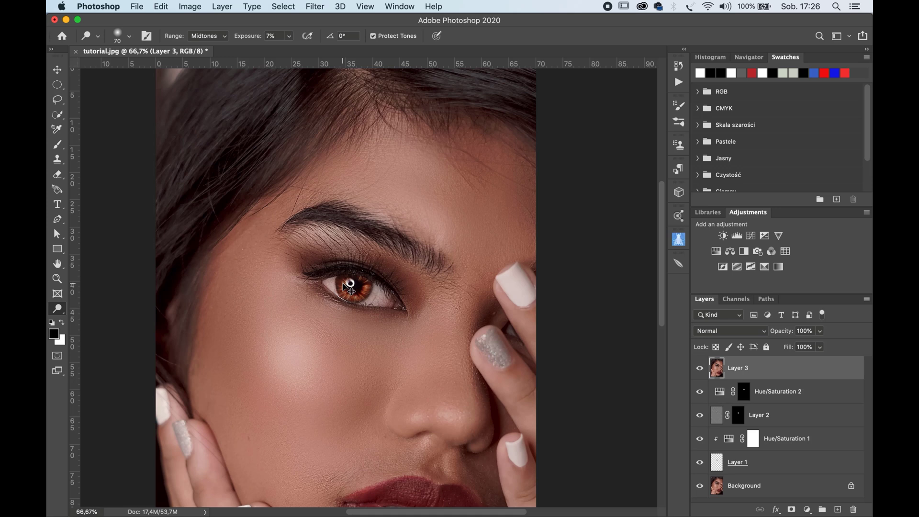
At 200% zoom, dodge the iris streaks with a 25-pixel brush and compare Layer 3 on and off.
{"action": "key", "text": "super+plus"}
{"action": "key", "text": "super+plus"}
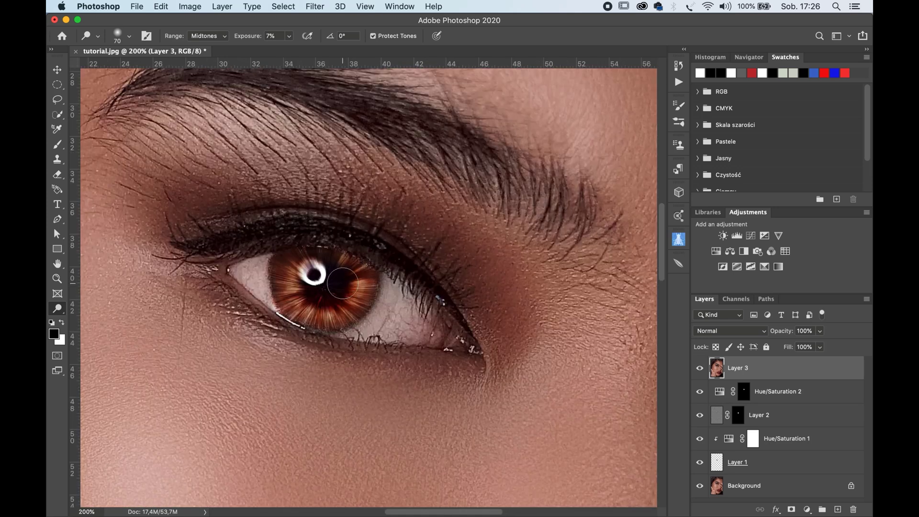
{"action": "key", "text": "bracketleft"}
{"action": "key", "text": "bracketleft"}
{"action": "key", "text": "bracketleft"}
{"action": "key", "text": "bracketleft"}
{"action": "key", "text": "bracketleft"}
{"action": "key", "text": "bracketleft"}
{"action": "key", "text": "bracketleft"}
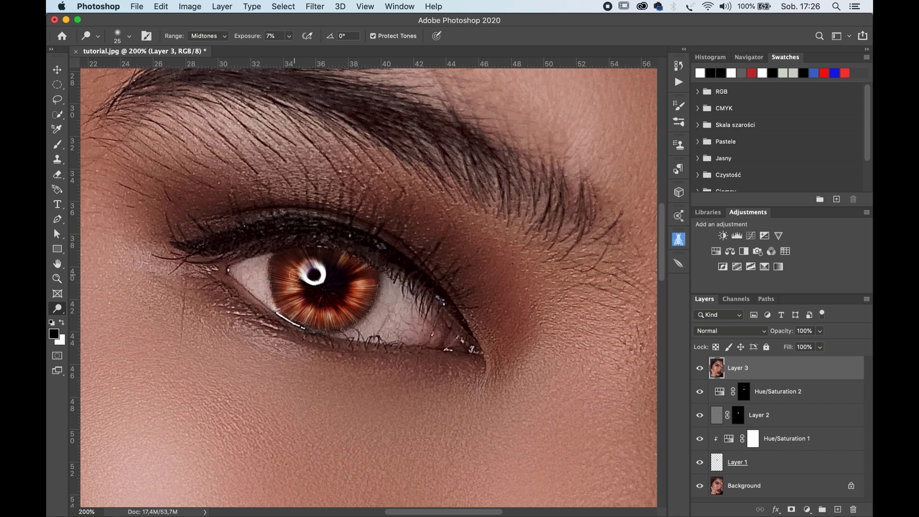
{"action": "left_click", "coordinate": [700, 368]}
{"action": "left_click", "coordinate": [701, 368]}
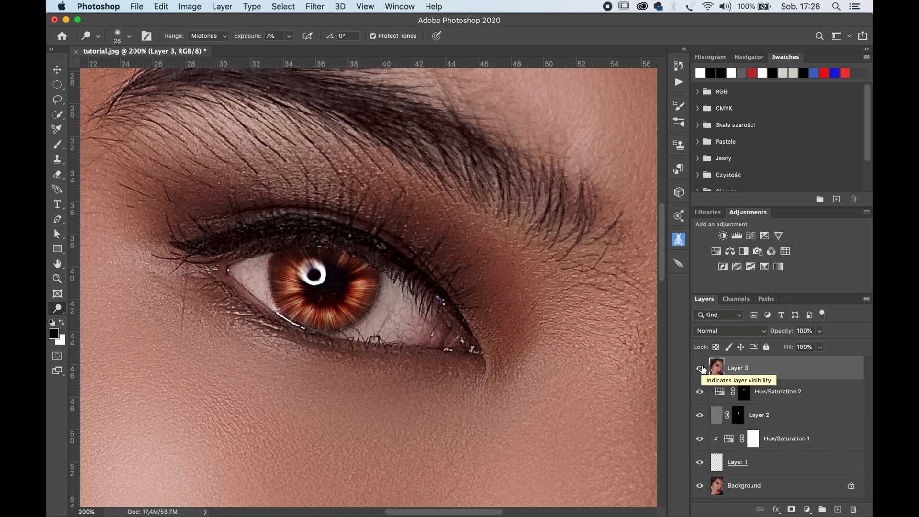
{"action": "key", "text": "ctrl+minus"}
{"action": "key", "text": "ctrl+minus"}
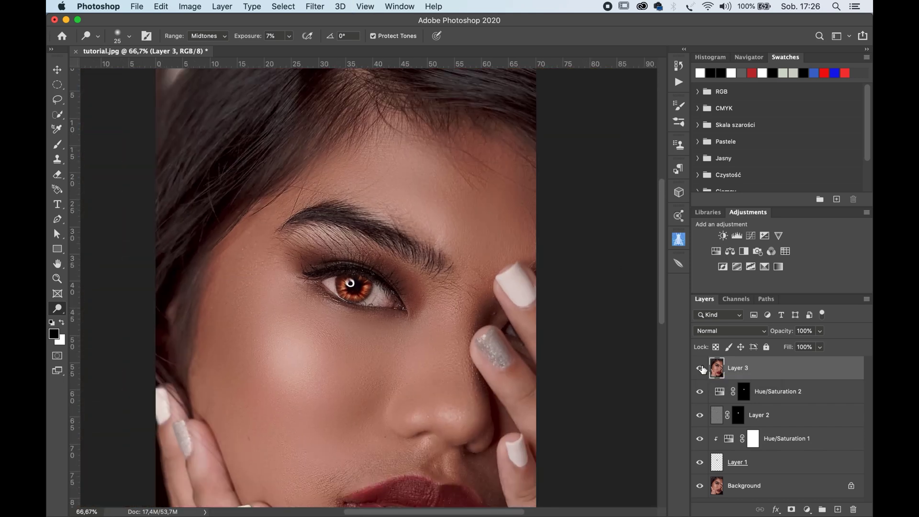
{"action": "left_click", "coordinate": [702, 368]}
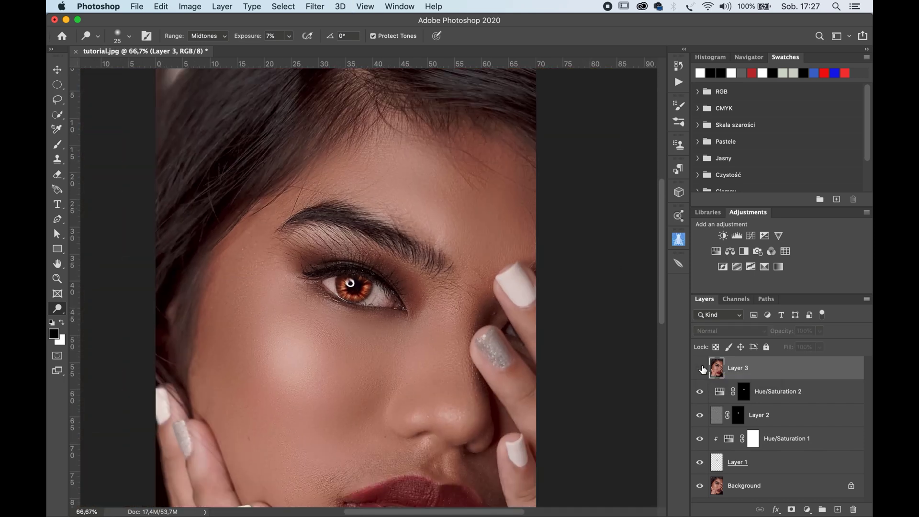
{"action": "left_click", "coordinate": [702, 368]}
{"action": "left_click", "coordinate": [65, 316]}
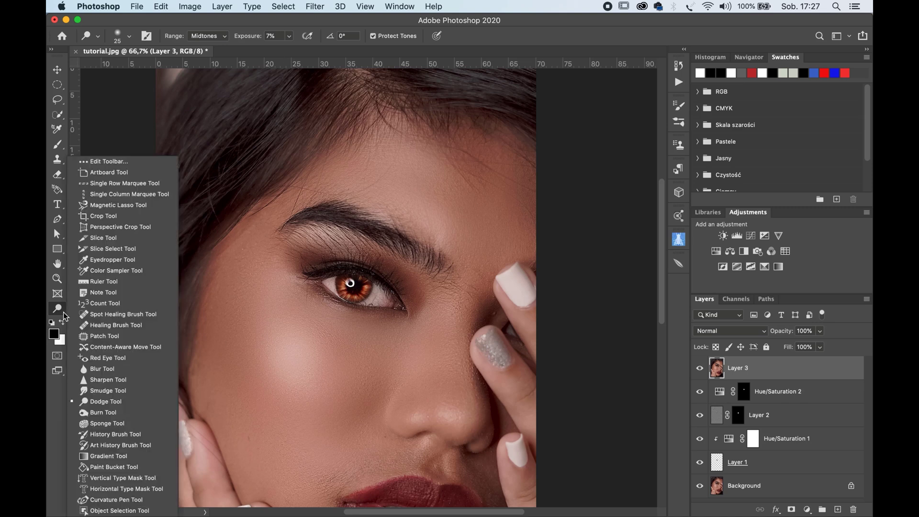
Burn the iris highlights at 15% exposure and toggle Layer 3 to compare before and after.
{"action": "left_click", "coordinate": [113, 413]}
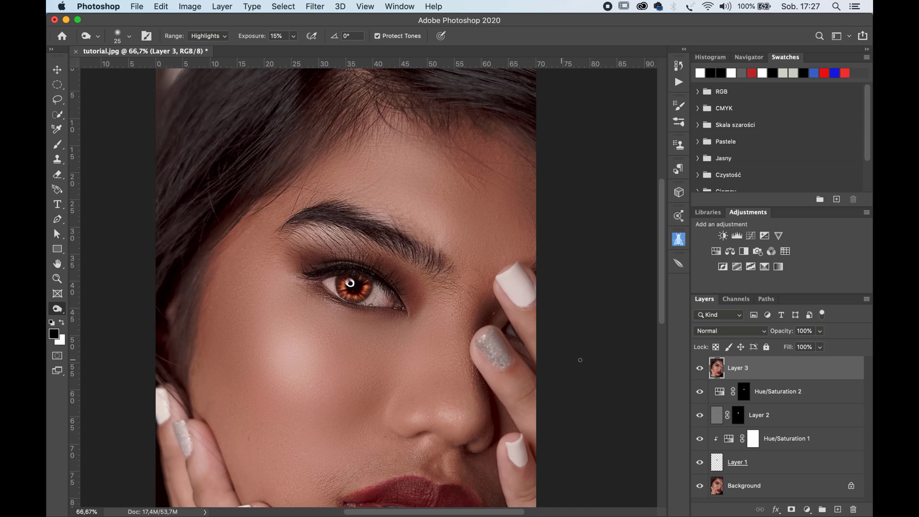
{"action": "left_click", "coordinate": [700, 369]}
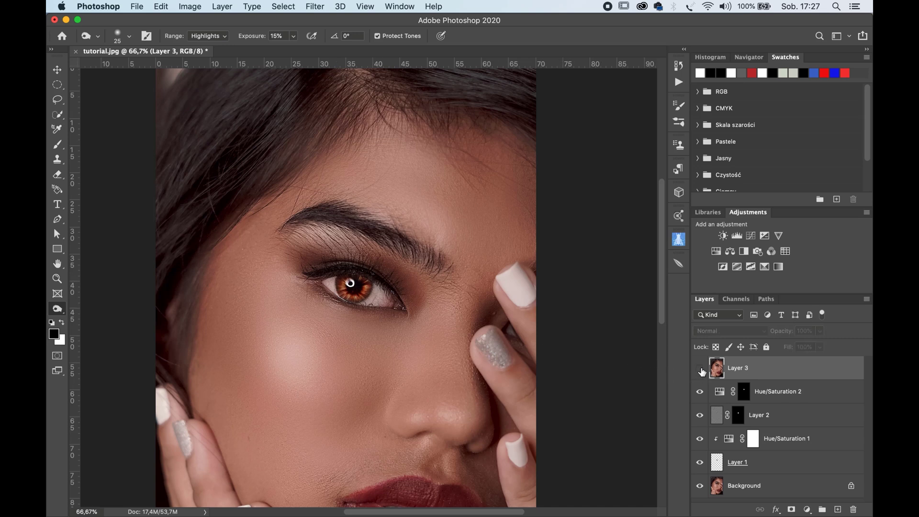
{"action": "left_click", "coordinate": [701, 369]}
{"action": "left_click", "coordinate": [700, 369]}
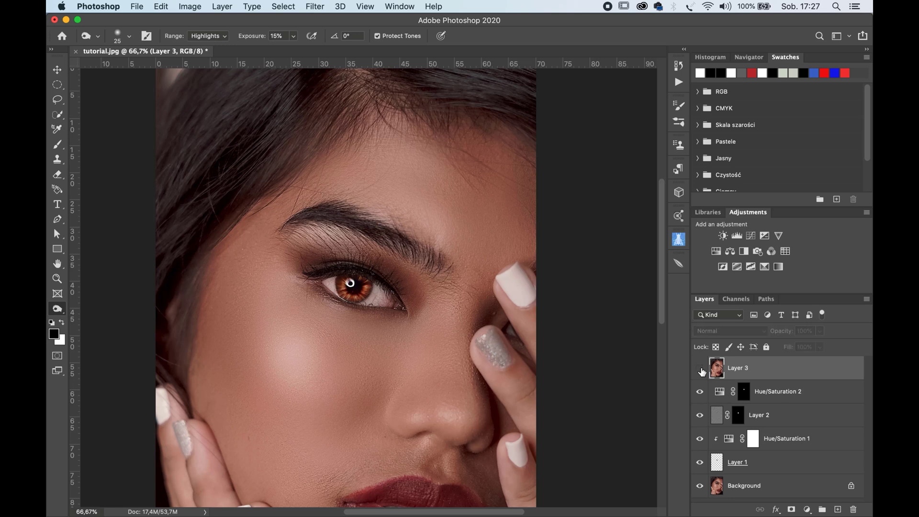